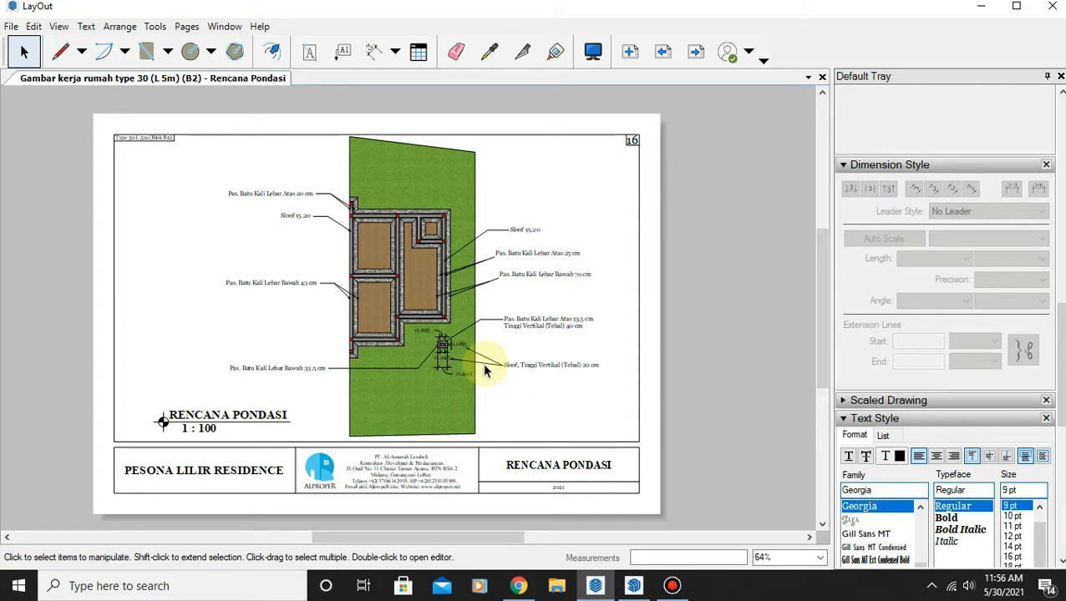
Delete the separate viewport that covers the small foundation detail below the house plan.
click(415, 396)
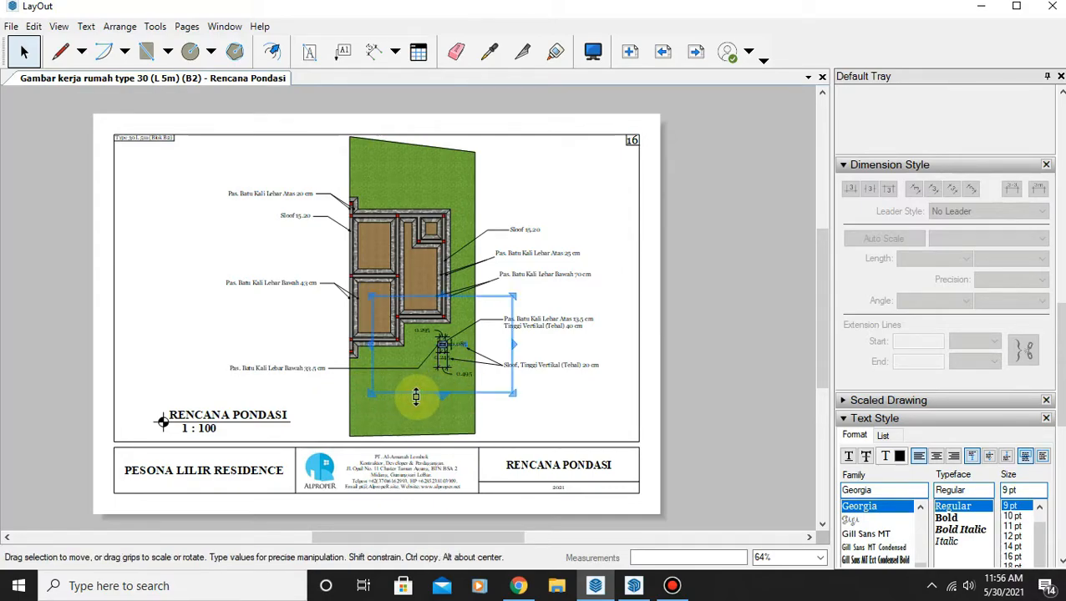
click(409, 213)
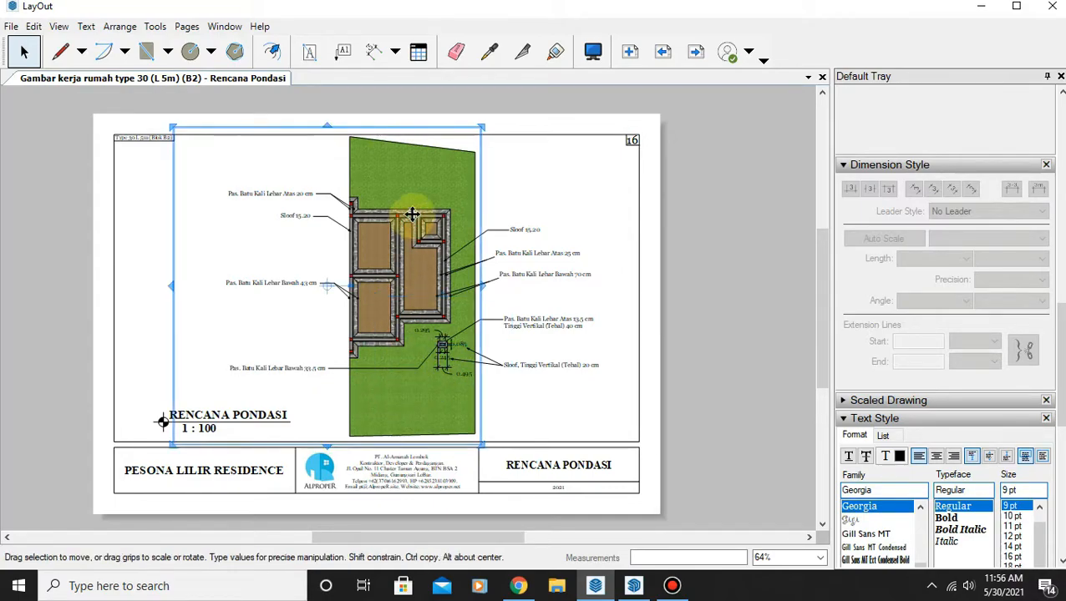
click(444, 350)
scroll(445, 352, up, 5)
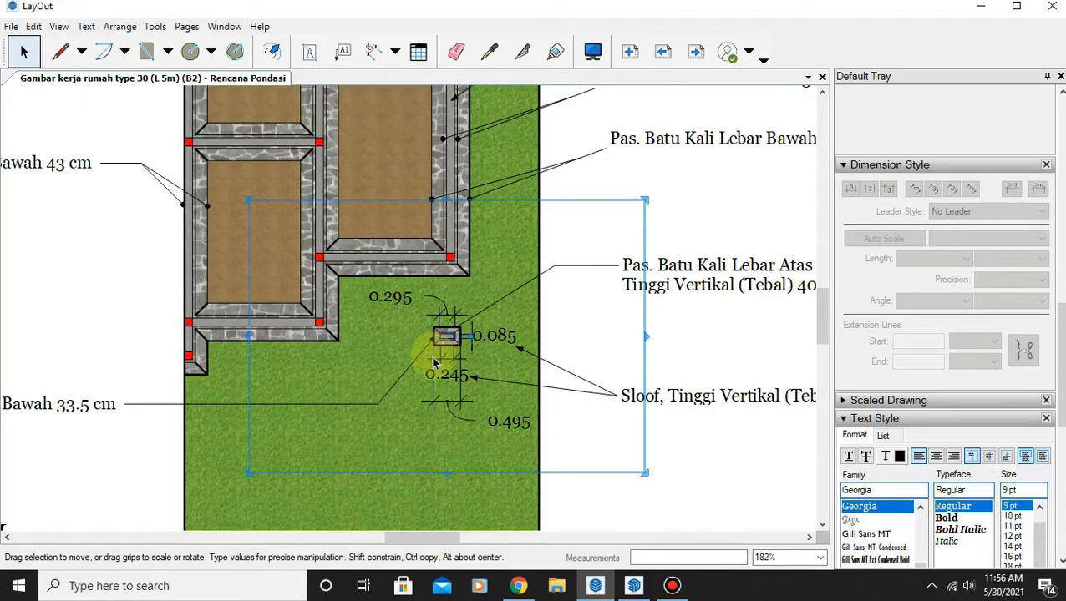
key(Delete)
Crop the foundation plan viewport by bringing its left edge in to just outside the lot boundary.
scroll(451, 347, down, 4)
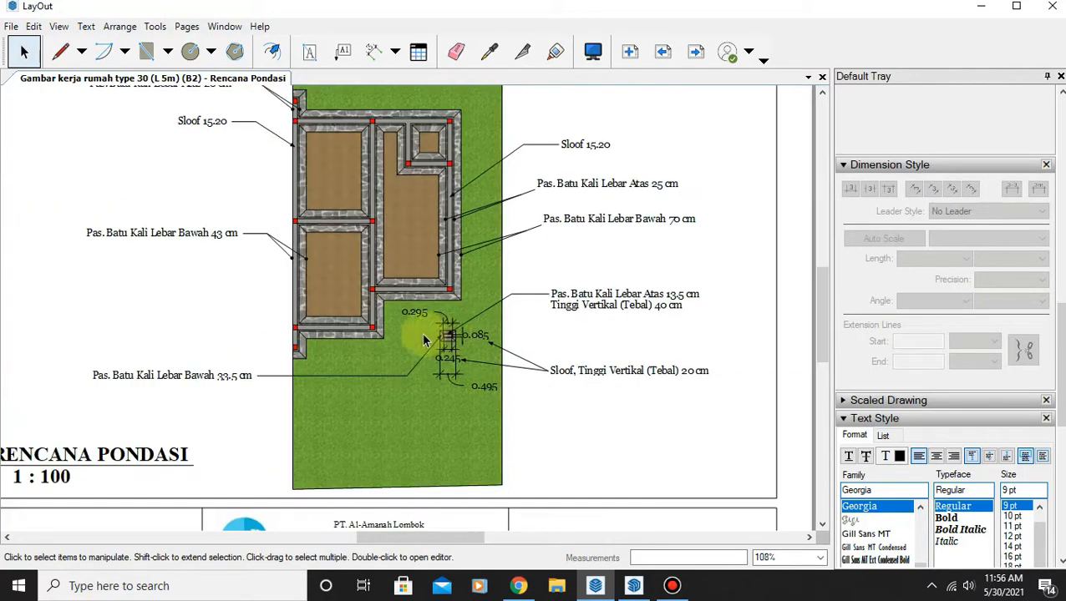
scroll(376, 407, down, 3)
click(389, 385)
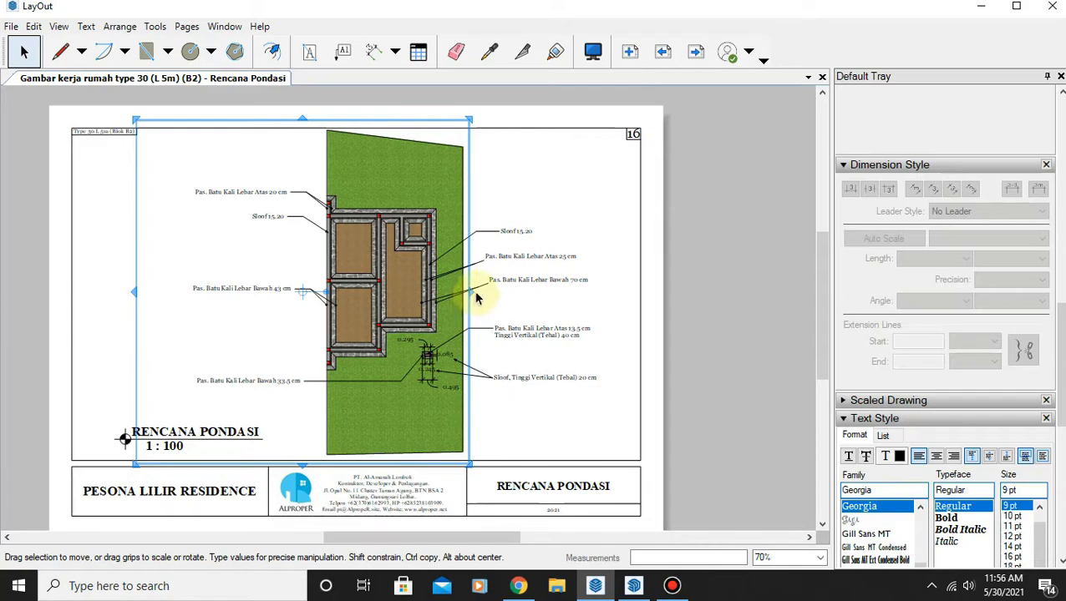
drag(473, 290, 474, 291)
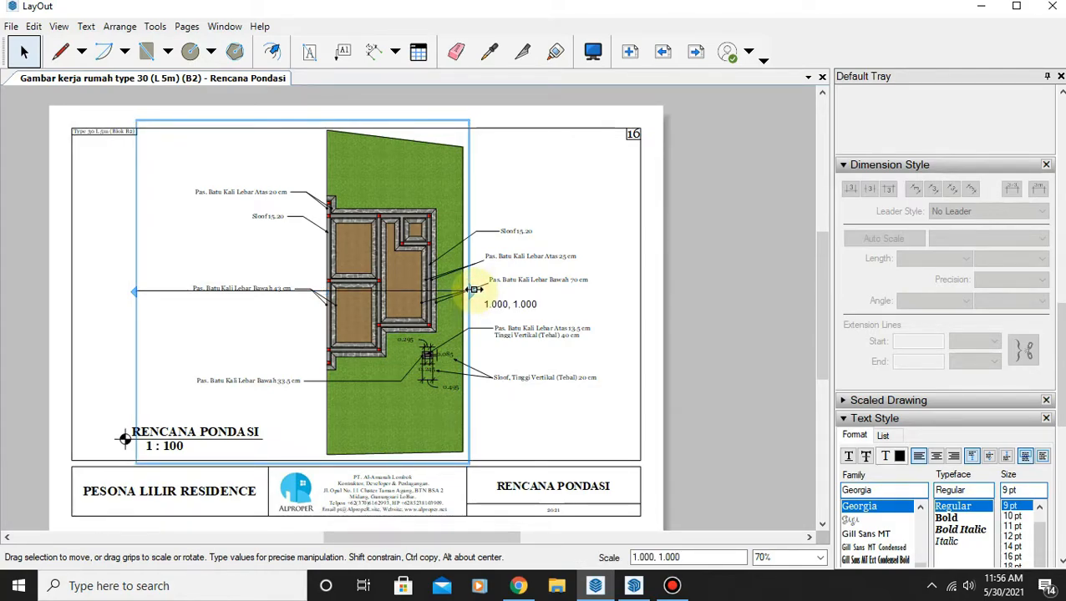
mouse_move(473, 288)
mouse_down()
mouse_move(600, 279)
mouse_move(595, 300)
mouse_move(625, 288)
mouse_move(470, 291)
mouse_up()
drag(135, 288, 325, 297)
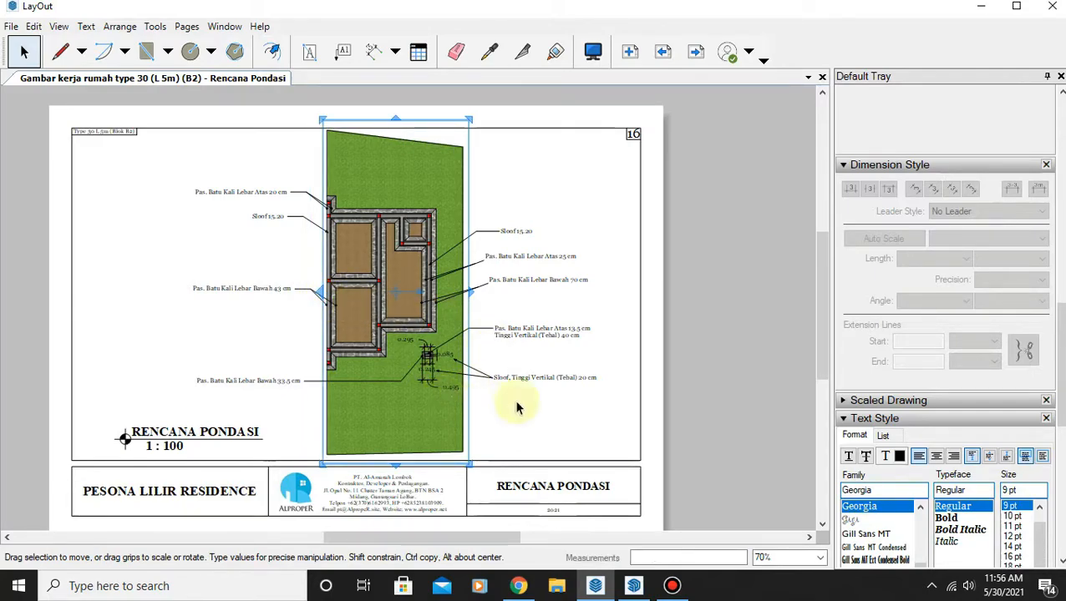
Widen the foundation plan viewport on both sides and crop it back close to the lot's side boundaries.
click(564, 427)
click(469, 306)
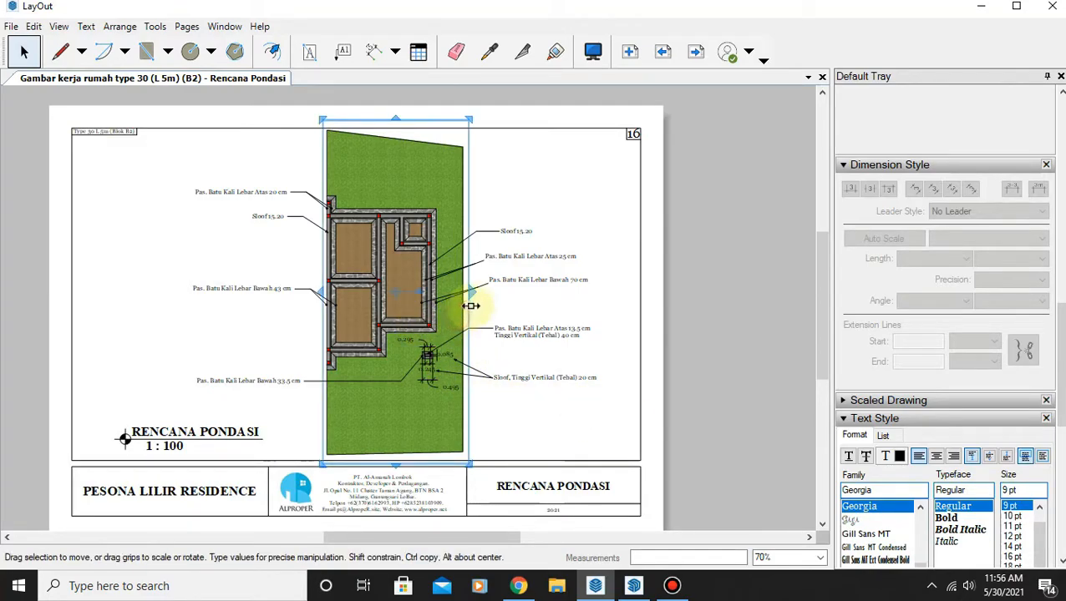
mouse_move(473, 292)
mouse_down()
mouse_move(592, 303)
mouse_move(296, 304)
mouse_move(480, 305)
mouse_move(468, 297)
mouse_move(476, 273)
mouse_move(463, 273)
mouse_move(473, 279)
mouse_up()
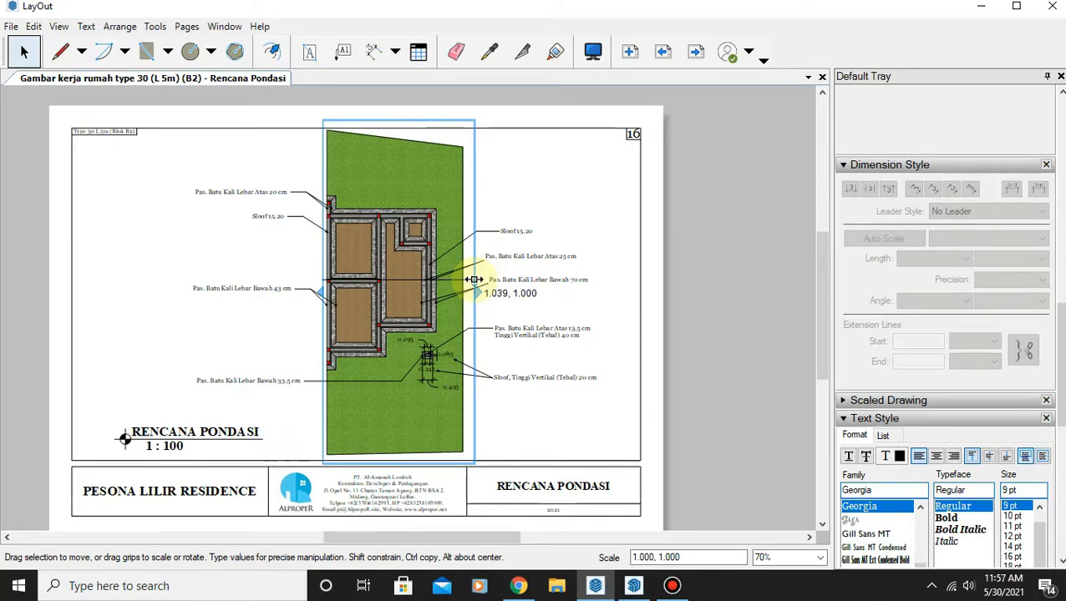
drag(473, 279, 467, 301)
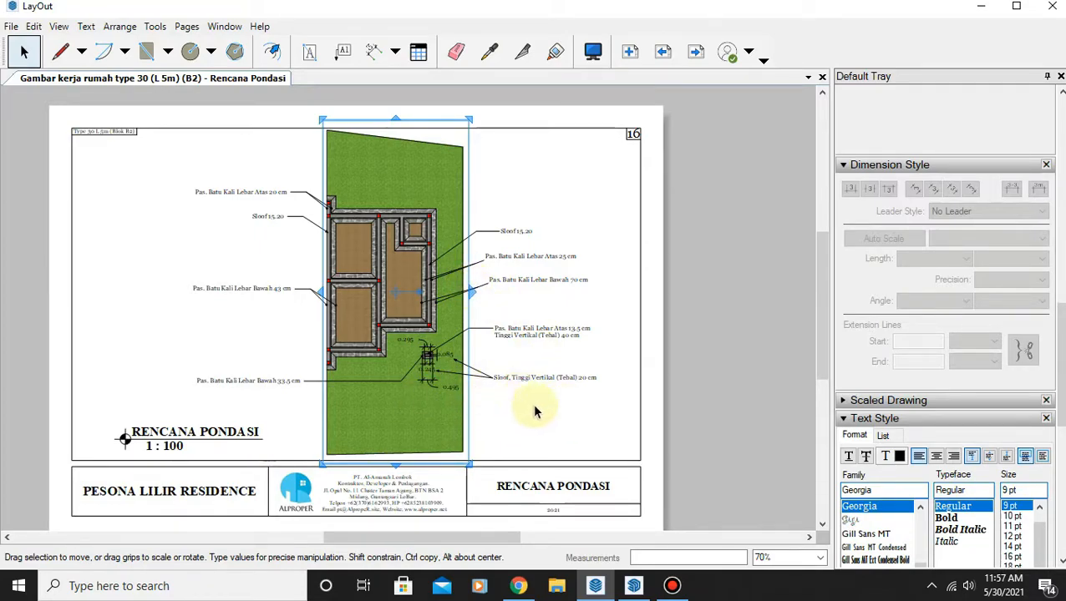
drag(474, 290, 608, 291)
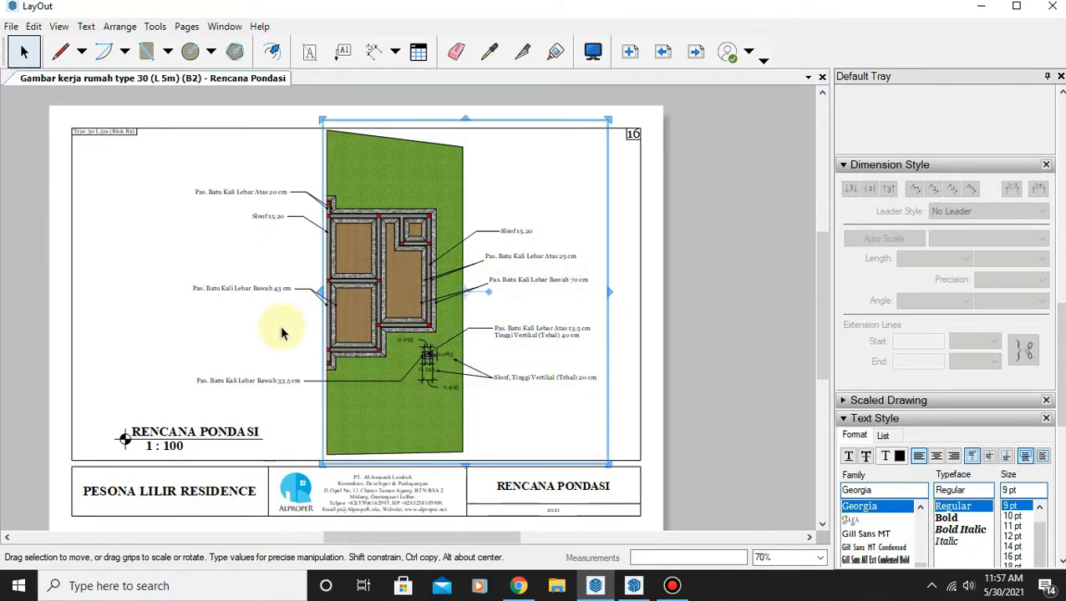
drag(319, 287, 160, 291)
drag(609, 291, 475, 291)
drag(160, 291, 310, 289)
Examine the small foundation detail with its dimensions and labels on the Rencana Pondasi sheet.
scroll(427, 372, up, 10)
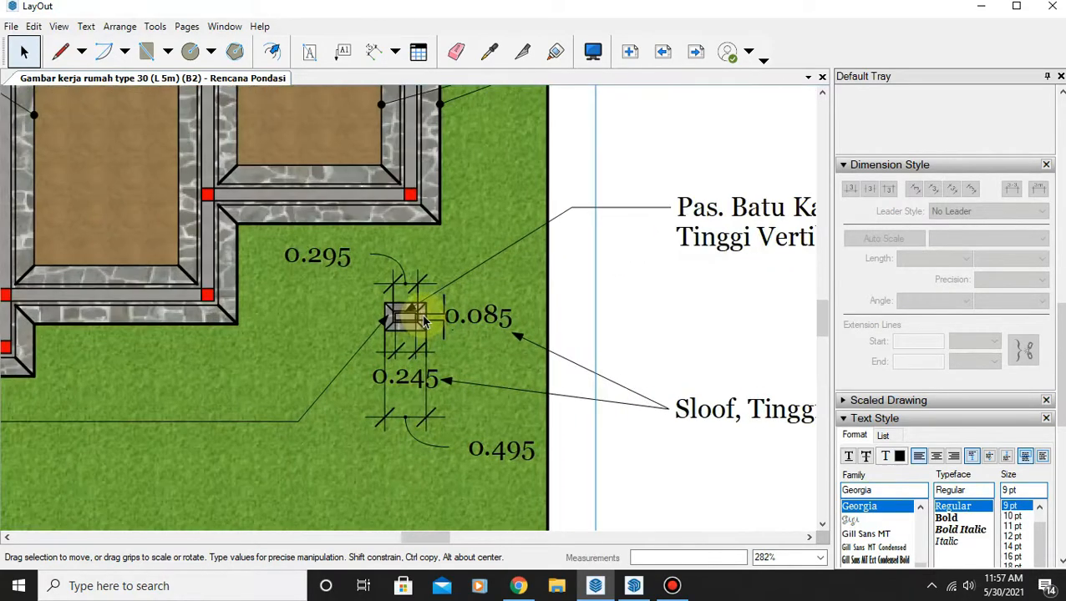
scroll(386, 339, down, 10)
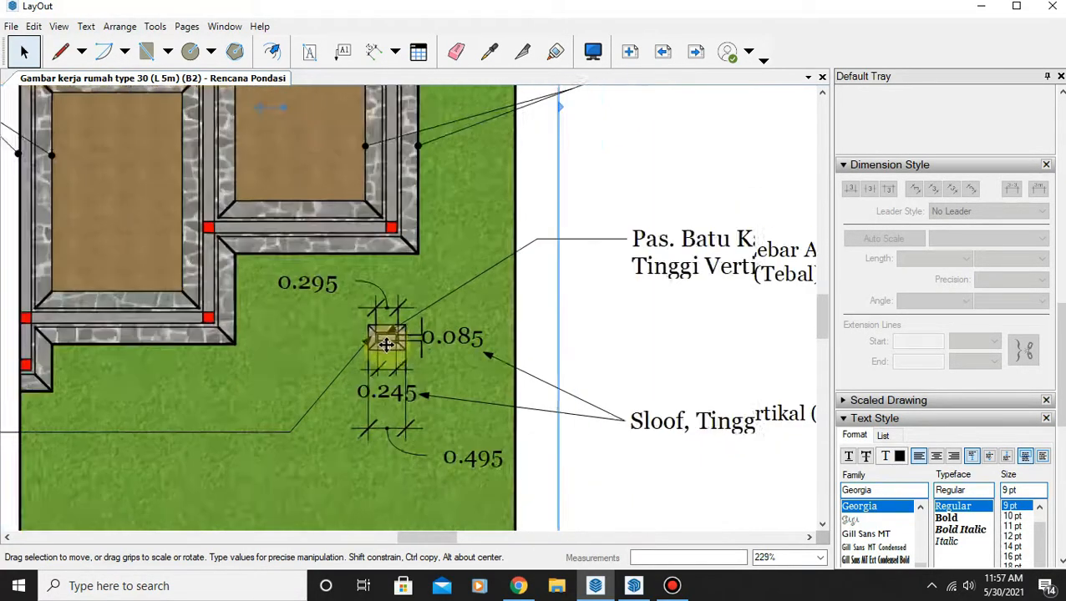
scroll(389, 340, down, 4)
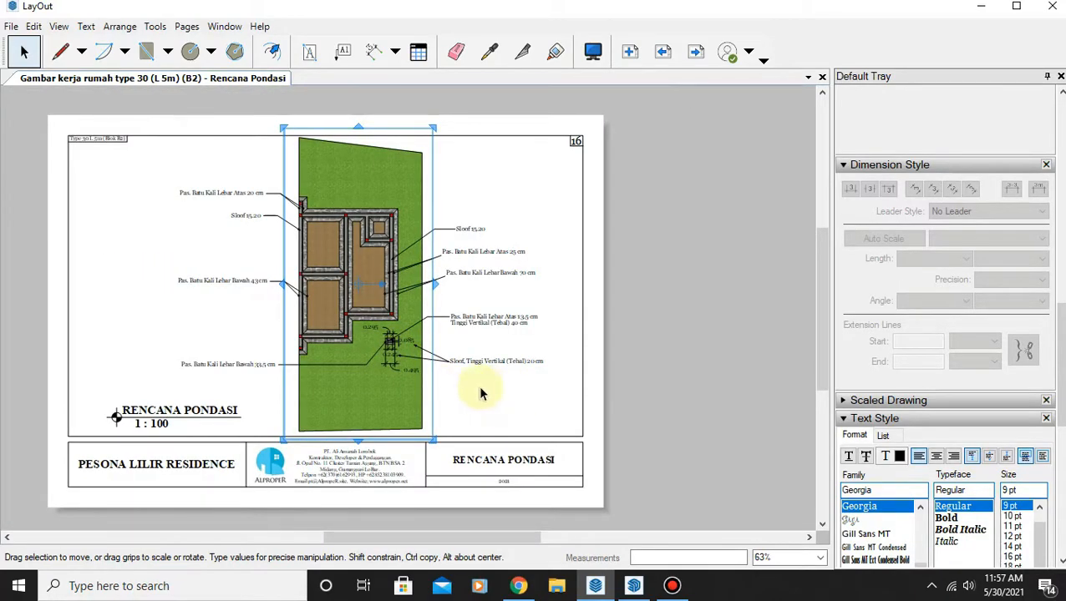
scroll(386, 342, up, 5)
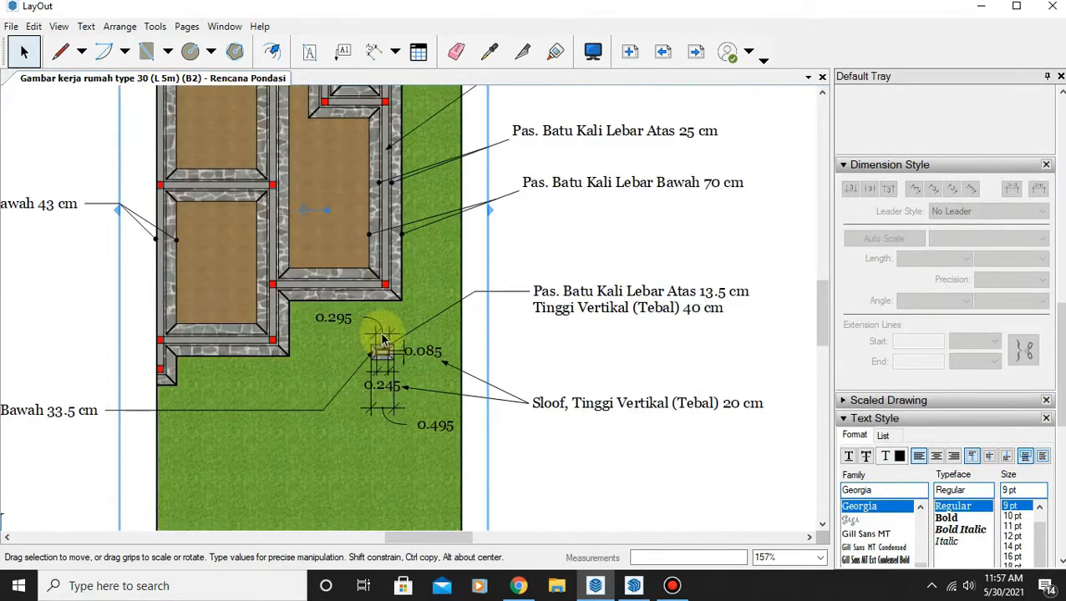
scroll(386, 342, down, 4)
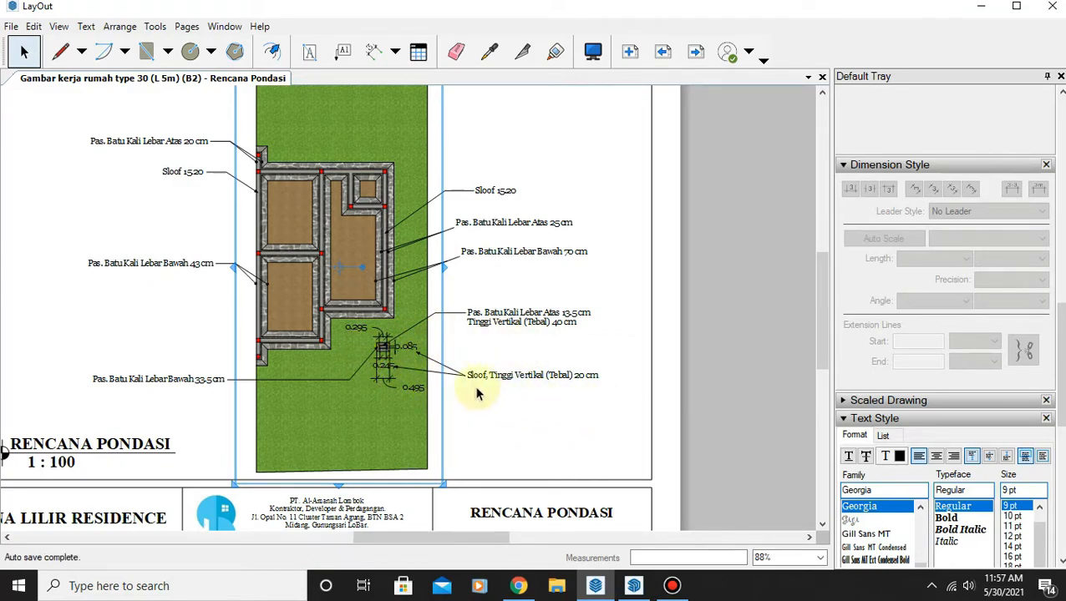
scroll(384, 370, up, 1)
scroll(384, 370, up, 6)
scroll(395, 337, down, 5)
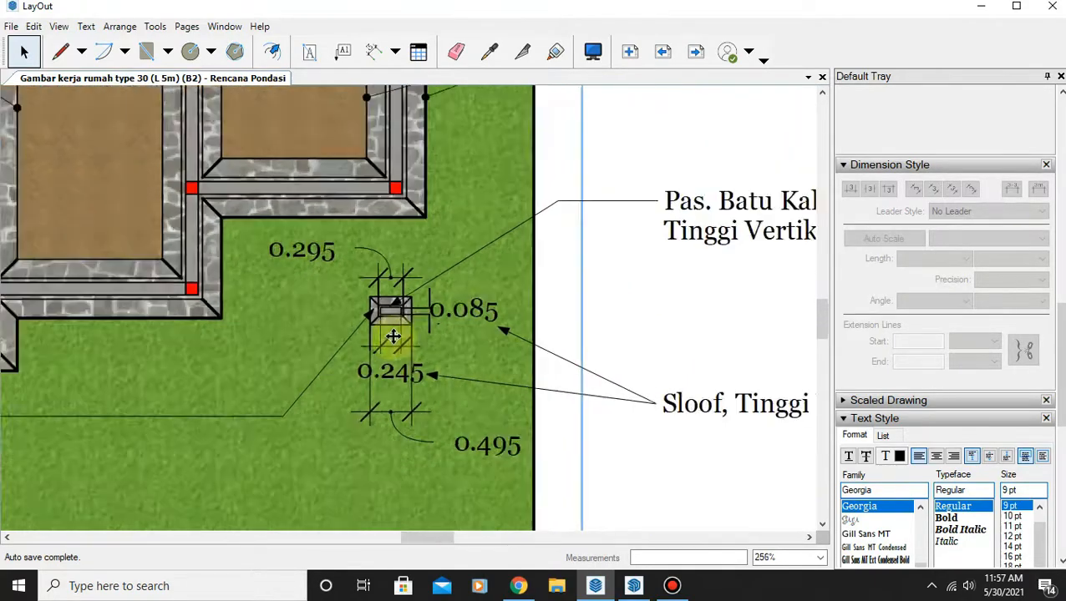
scroll(418, 351, down, 4)
scroll(509, 393, up, 2)
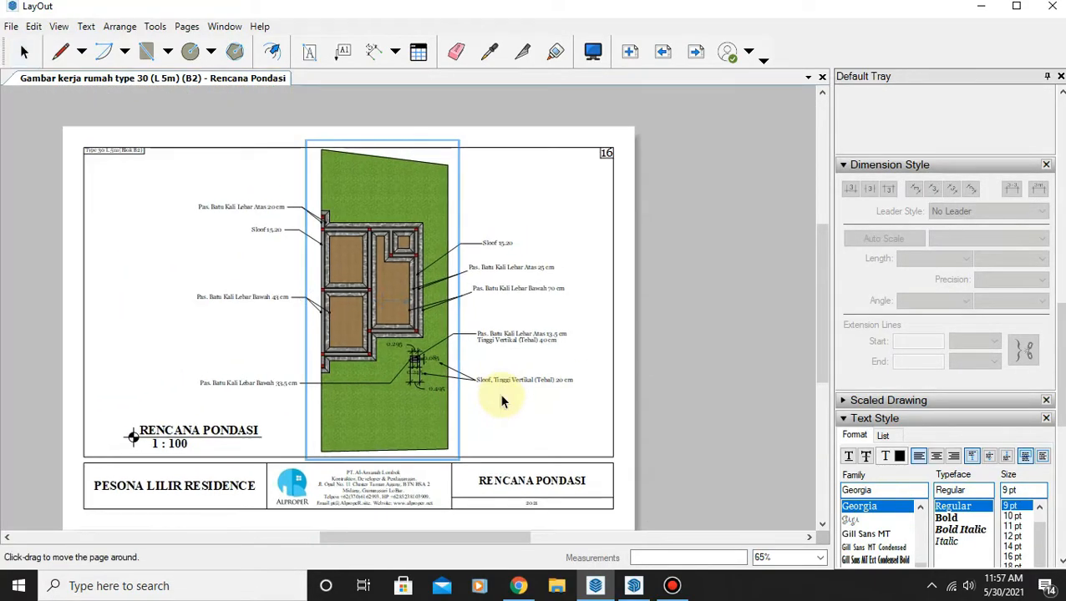
scroll(511, 374, down, 3)
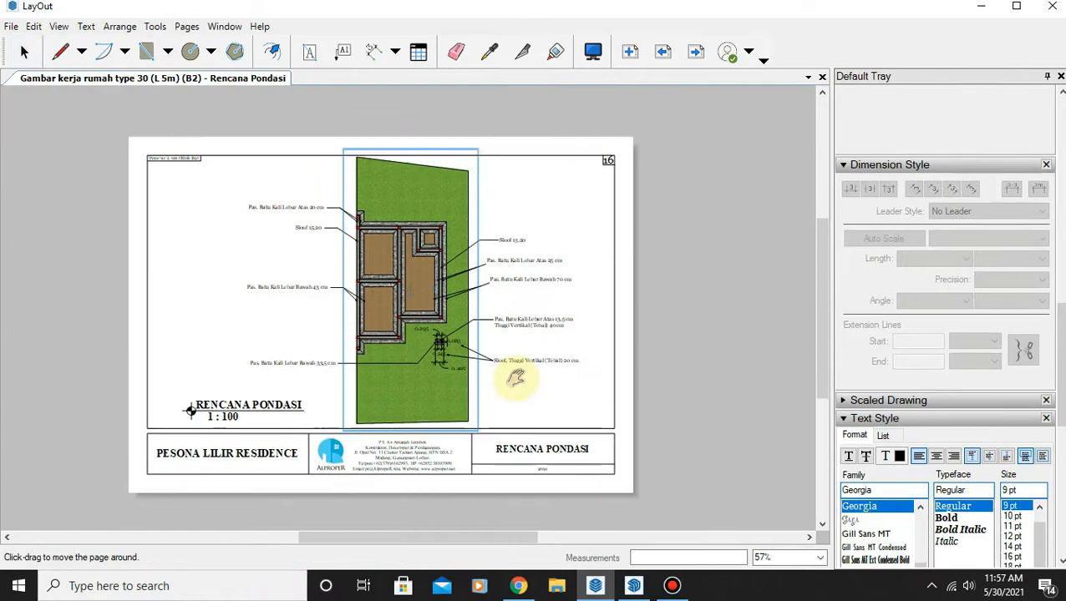
Switch to SketchUp, activate the Rencana Pondasi scene, and return to LayOut.
click(634, 585)
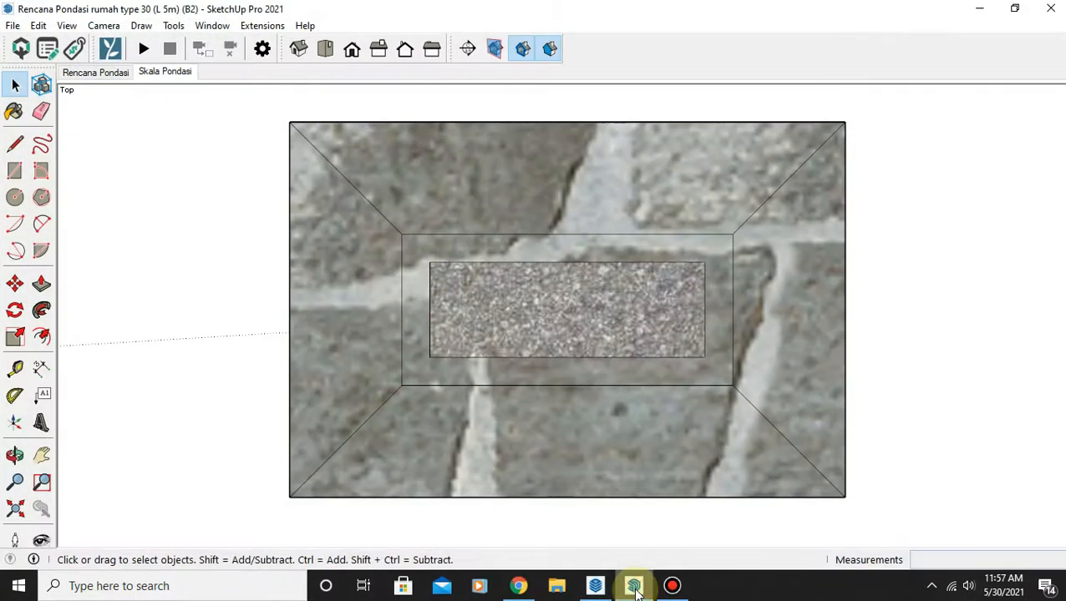
click(102, 74)
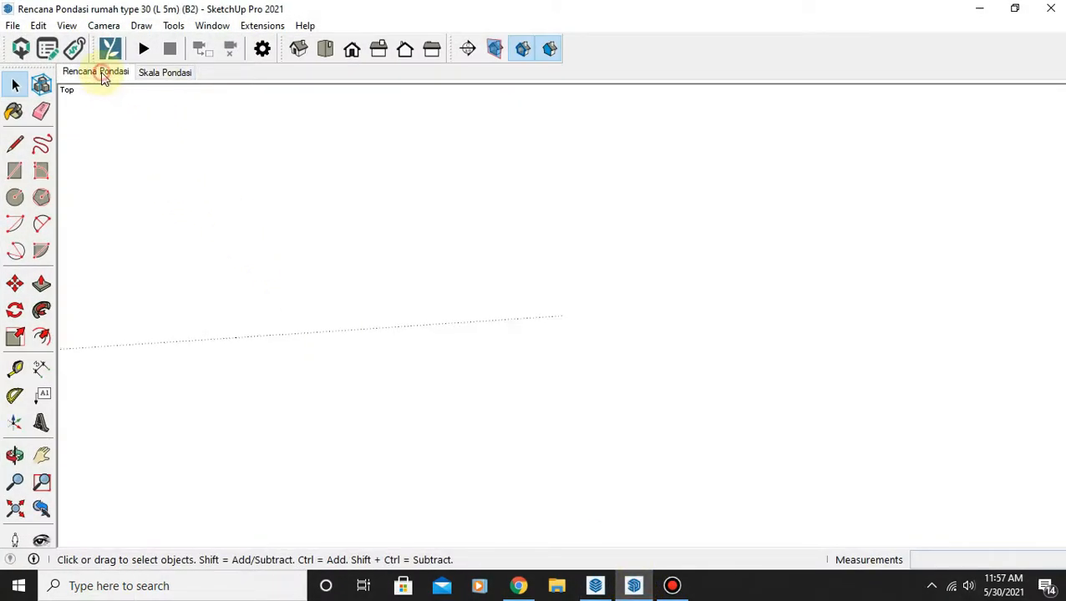
key(alt+Tab)
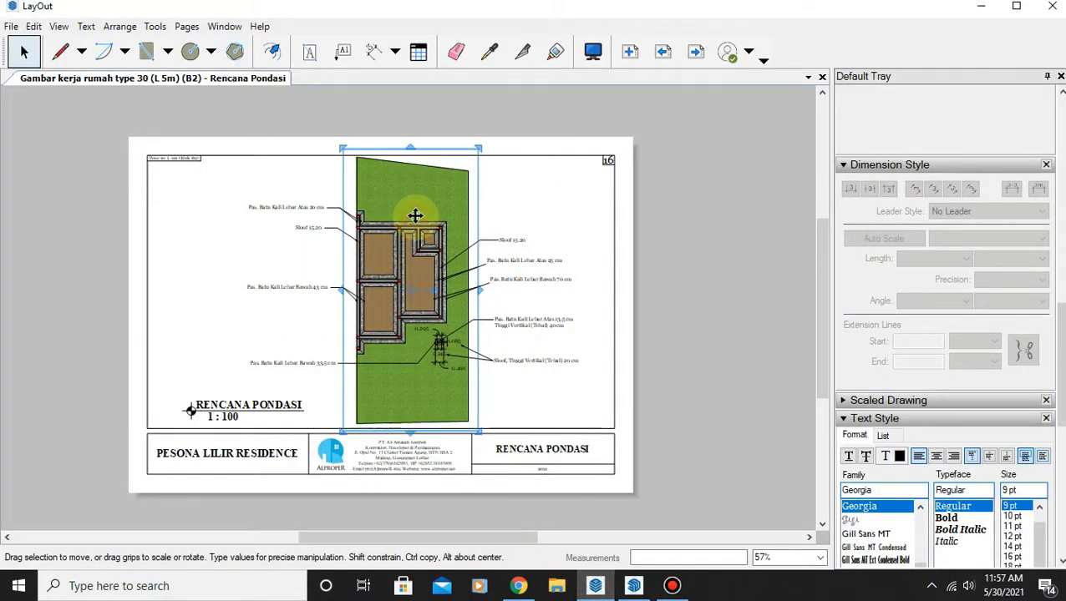
Look through the Detail Penulangan, Detail Kusen Jendela Boven and Detail Kusen Jendela J1B, J2B pages, and return to Rencana Pondasi.
click(535, 399)
click(419, 383)
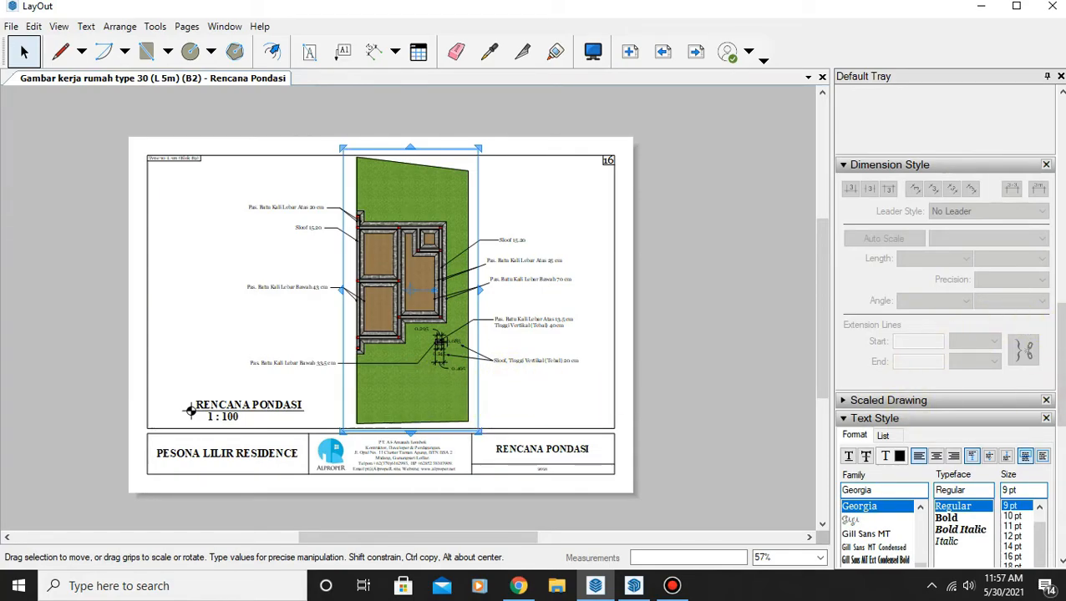
drag(1061, 365, 1060, 461)
click(918, 460)
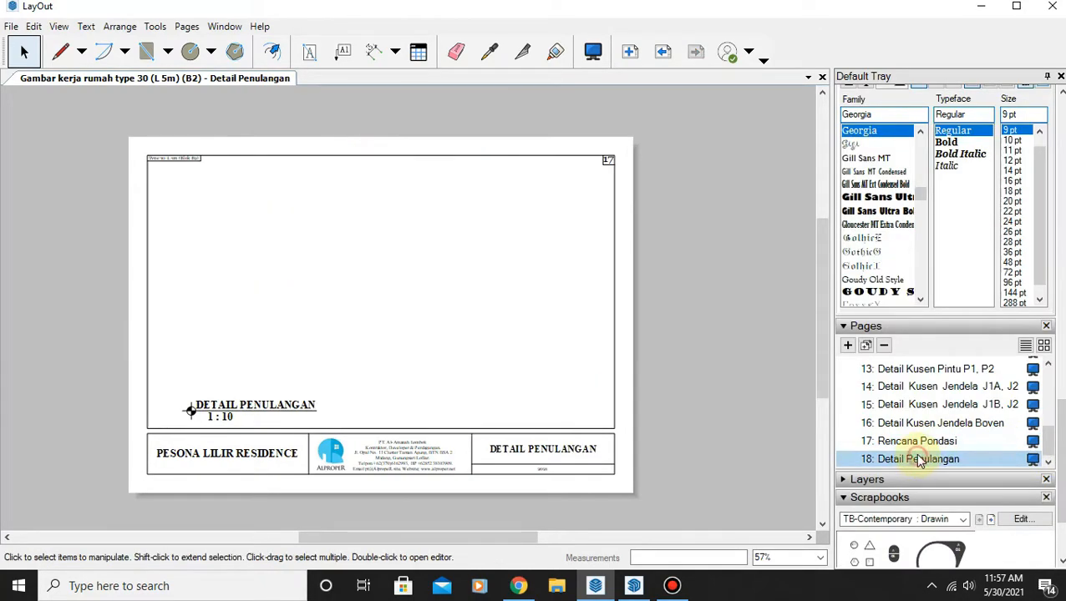
click(919, 441)
click(921, 423)
click(919, 406)
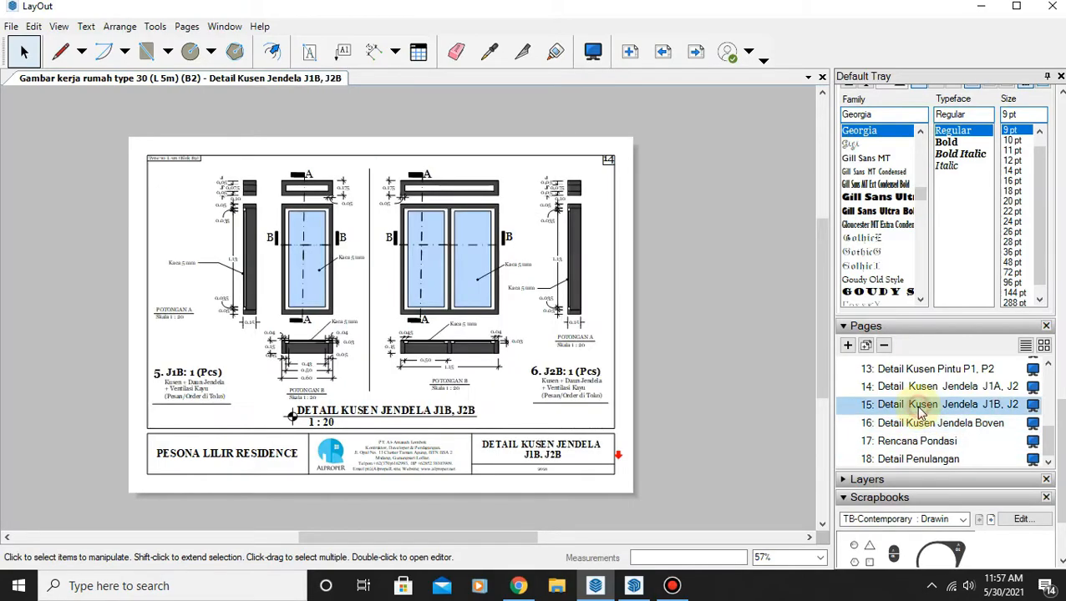
click(902, 443)
Inspect the small dimensioned foundation detail against the surrounding plan viewport on the Rencana Pondasi page.
scroll(463, 276, up, 3)
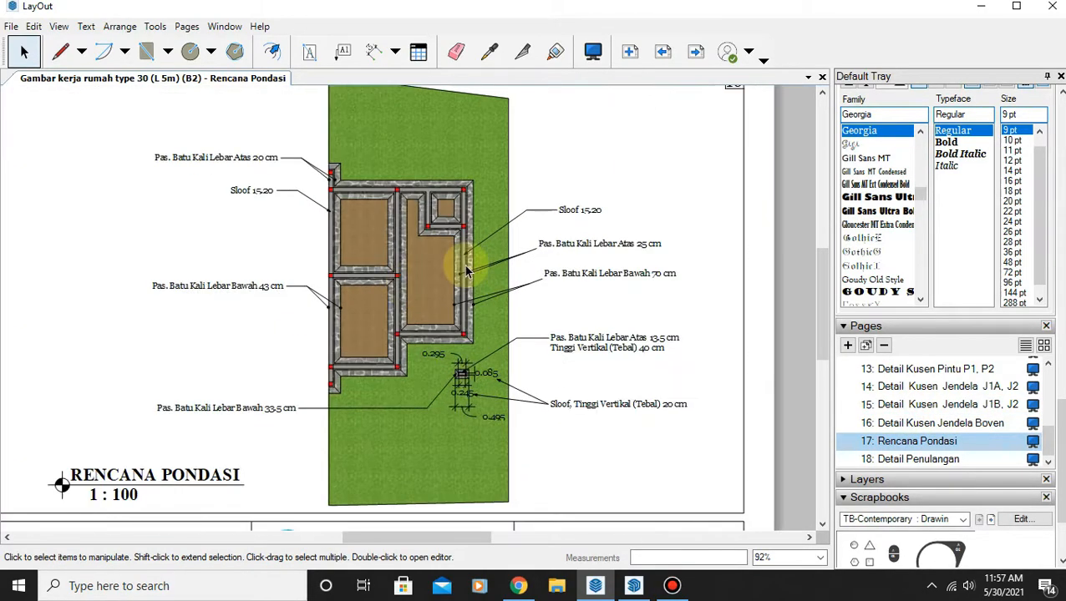
scroll(466, 350, up, 3)
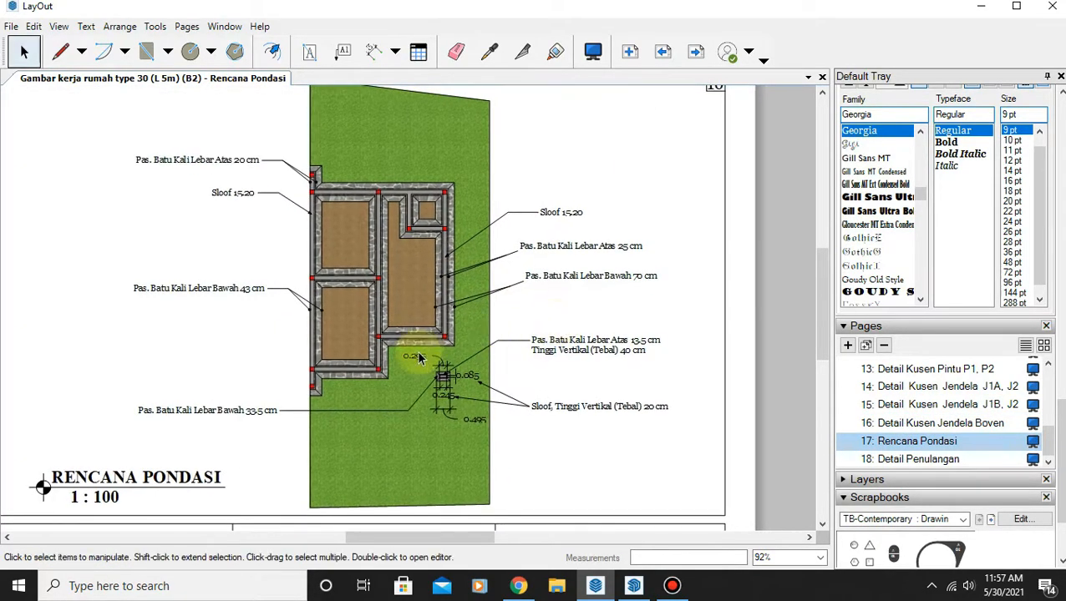
scroll(470, 390, up, 5)
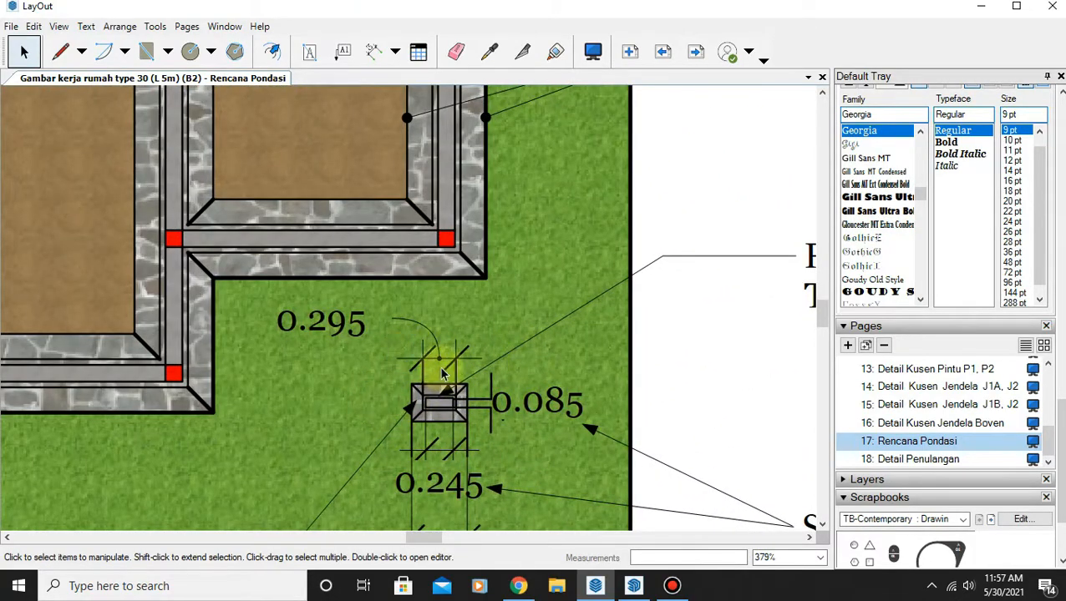
scroll(482, 396, down, 10)
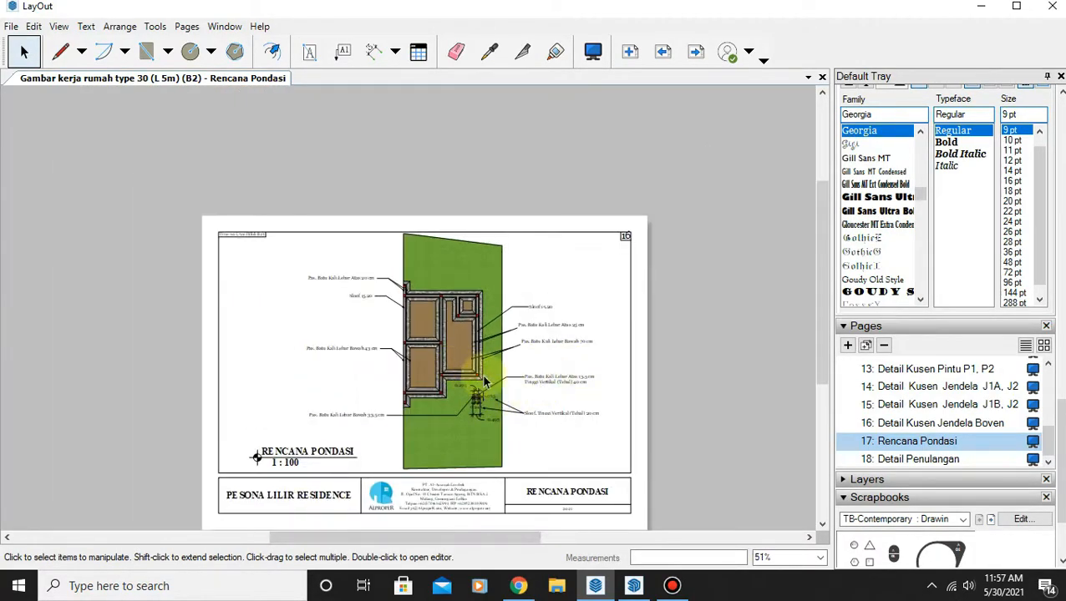
click(451, 269)
scroll(535, 307, up, 2)
scroll(500, 345, down, 3)
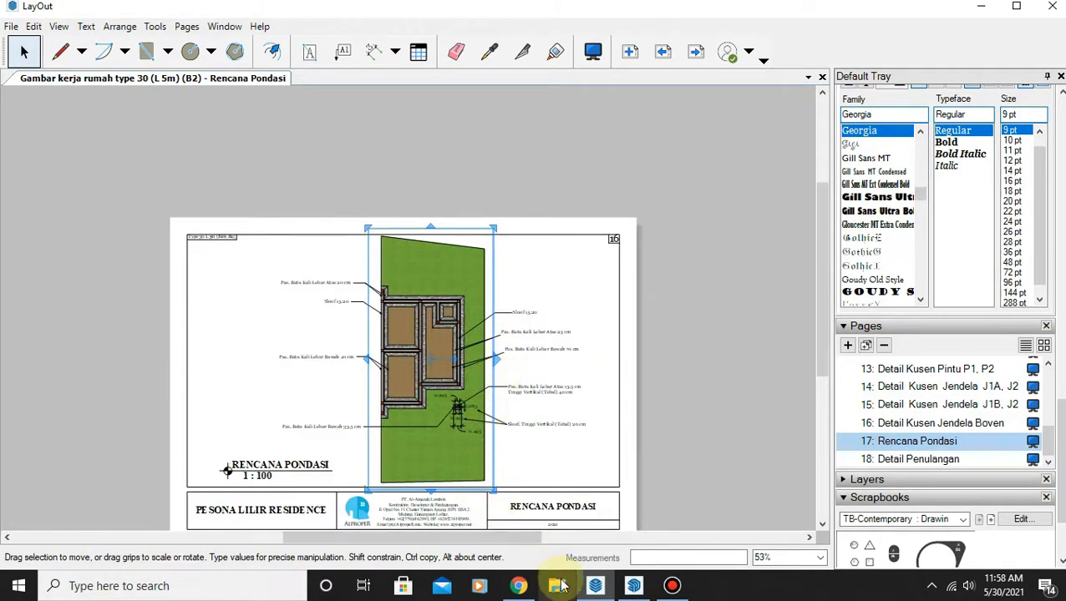
Switch to SketchUp and bring up the foundation plan model.
click(633, 585)
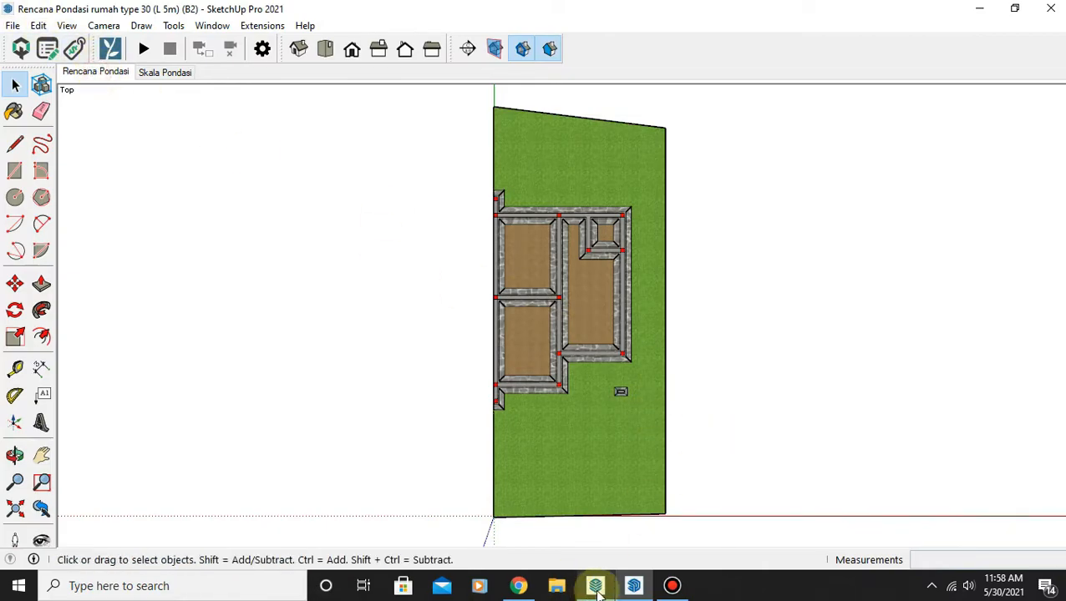
click(633, 585)
click(633, 586)
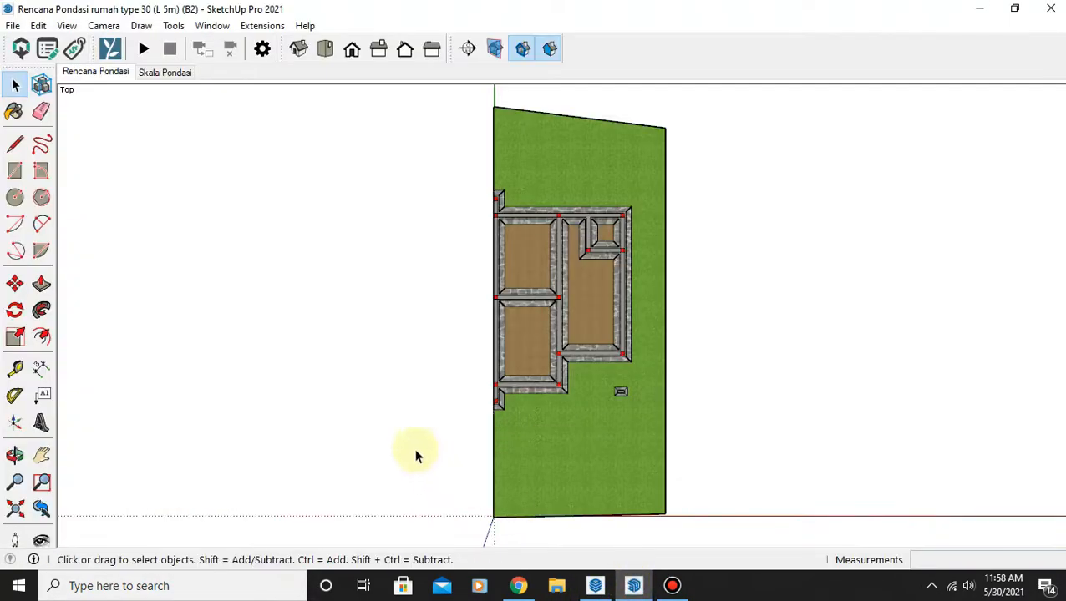
scroll(634, 396, up, 2)
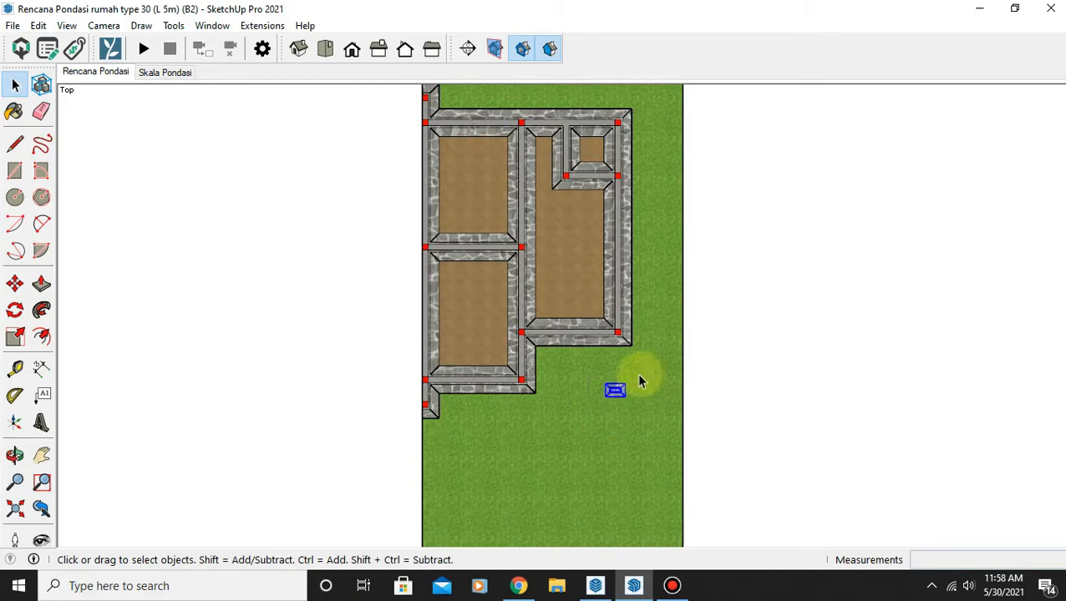
key(m)
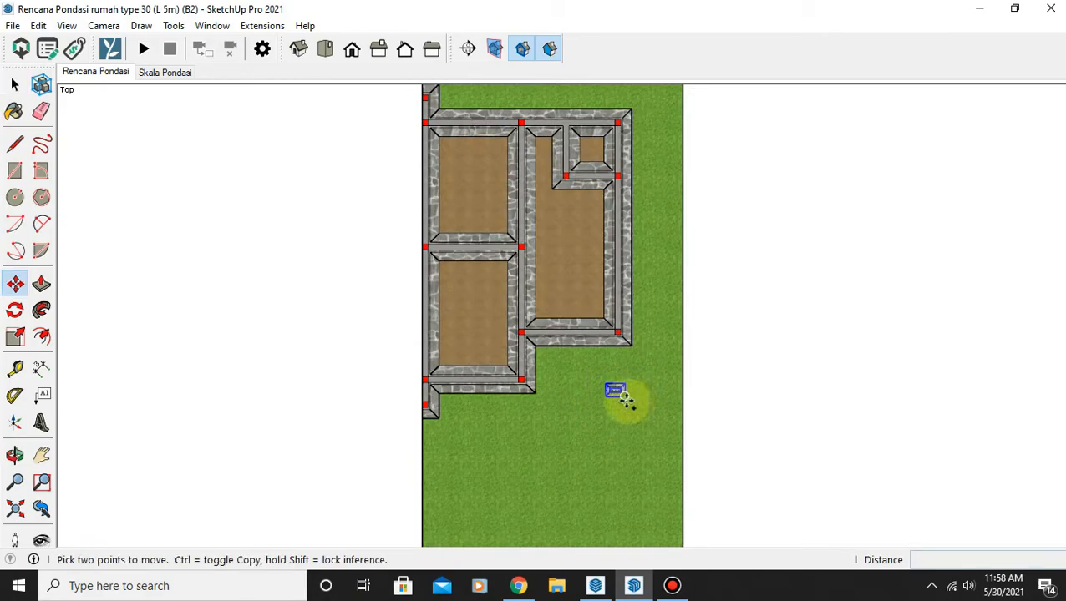
key(ctrl)
click(624, 396)
scroll(836, 409, down, 7)
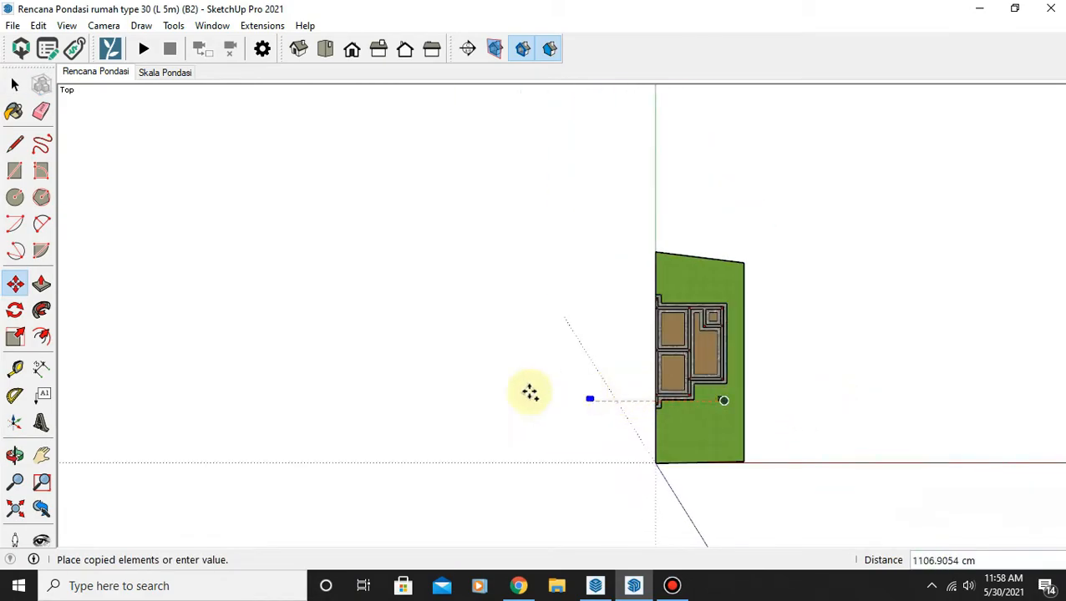
scroll(679, 380, up, 8)
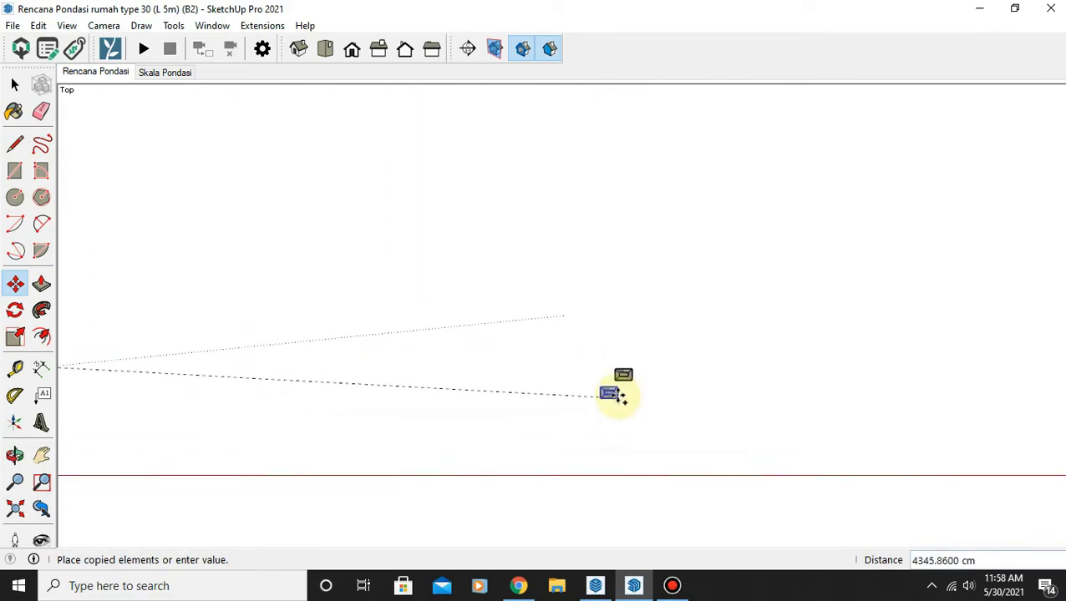
key(Escape)
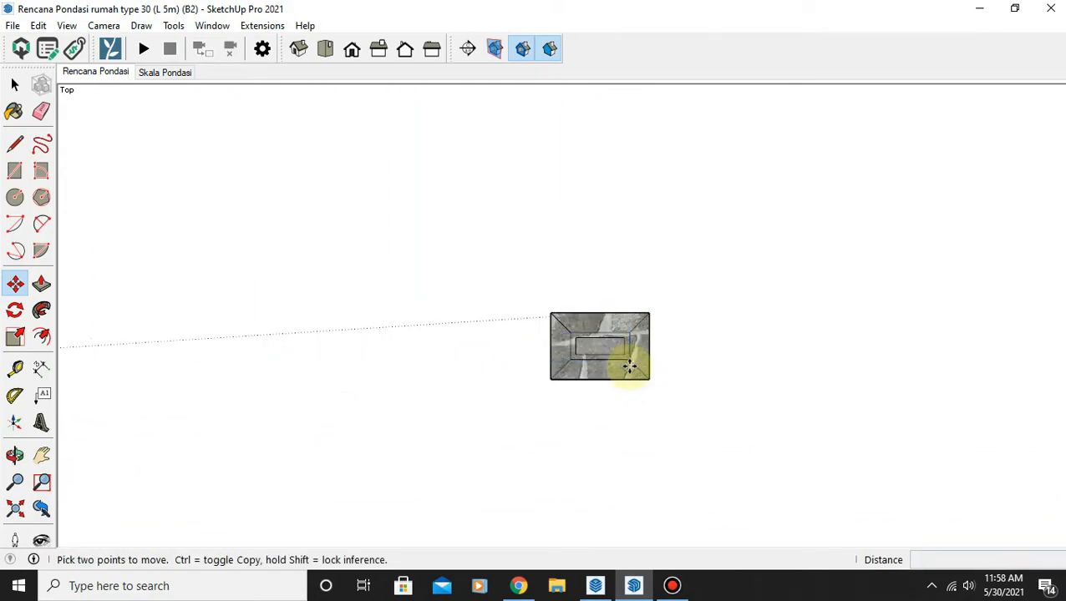
Compare the Rencana Pondasi and Skala Pondasi scenes, leaving the Skala Pondasi scene active with the Select tool.
click(151, 74)
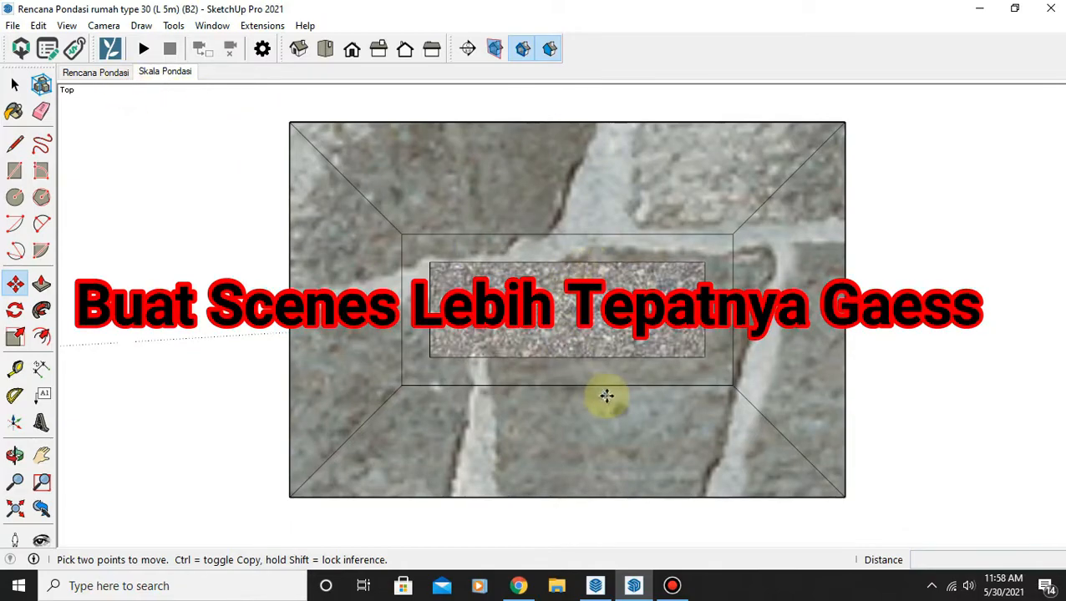
click(110, 74)
click(164, 73)
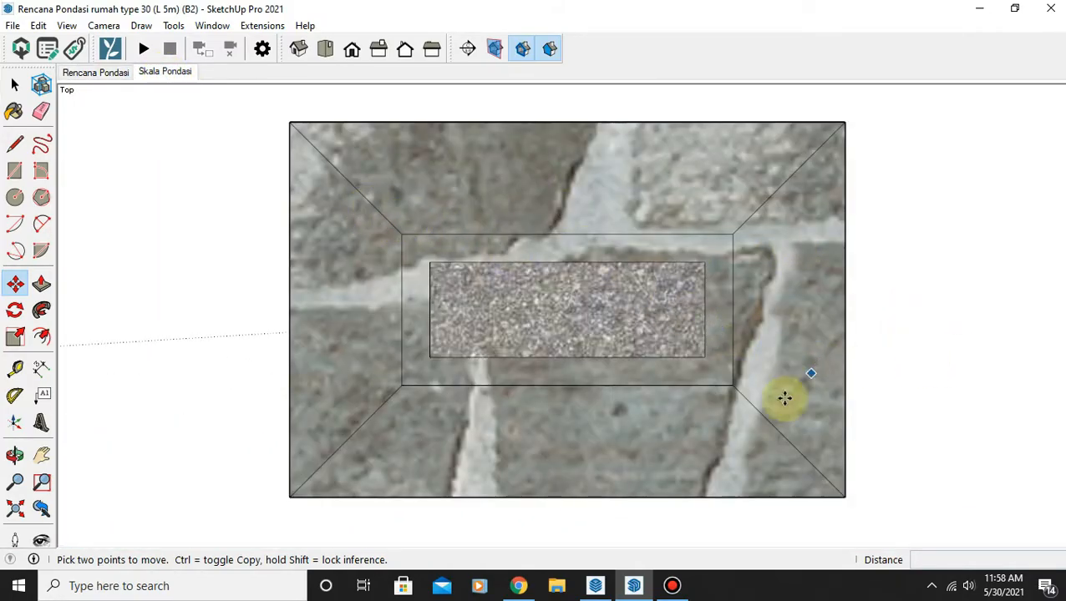
click(14, 85)
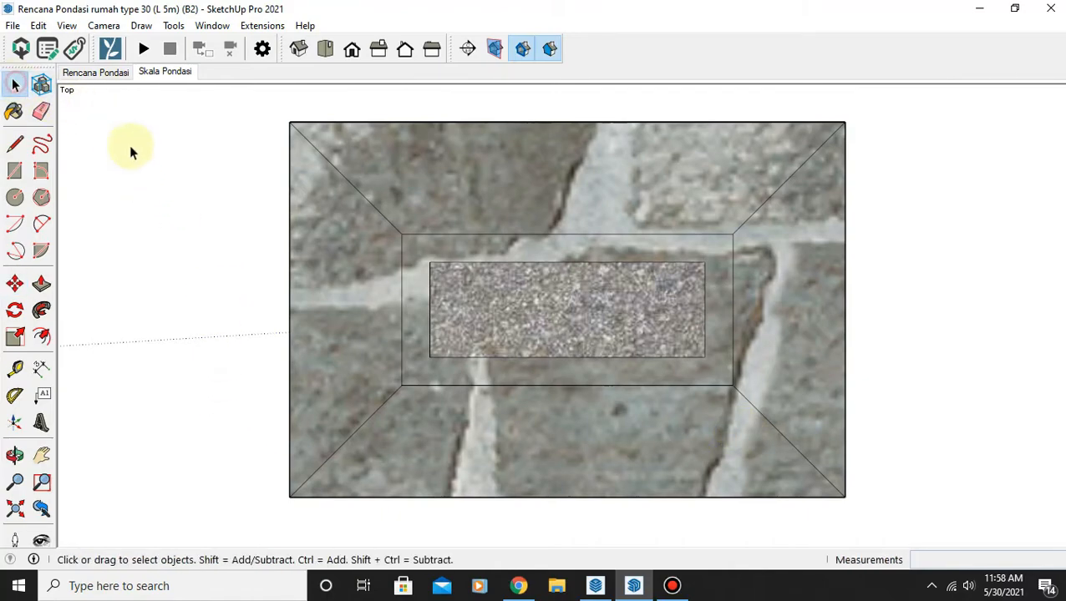
Switch to LayOut, insert the SketchUp model "Rencana Pondasi rumah type 30 (L 5m) (B2)" on the Rencana Pondasi page, and move its viewport.
click(598, 586)
click(527, 269)
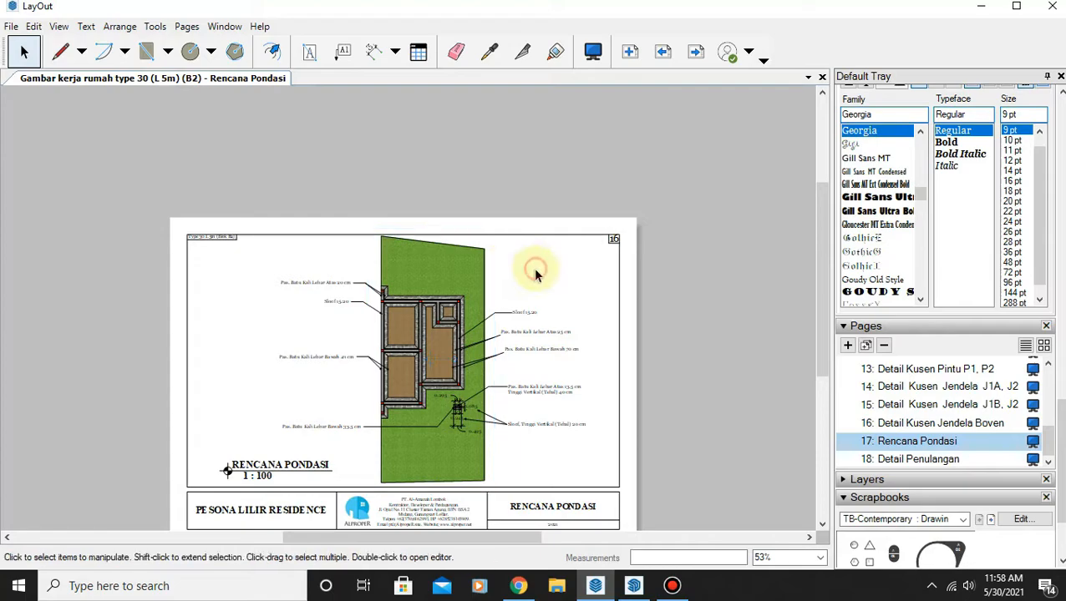
click(10, 26)
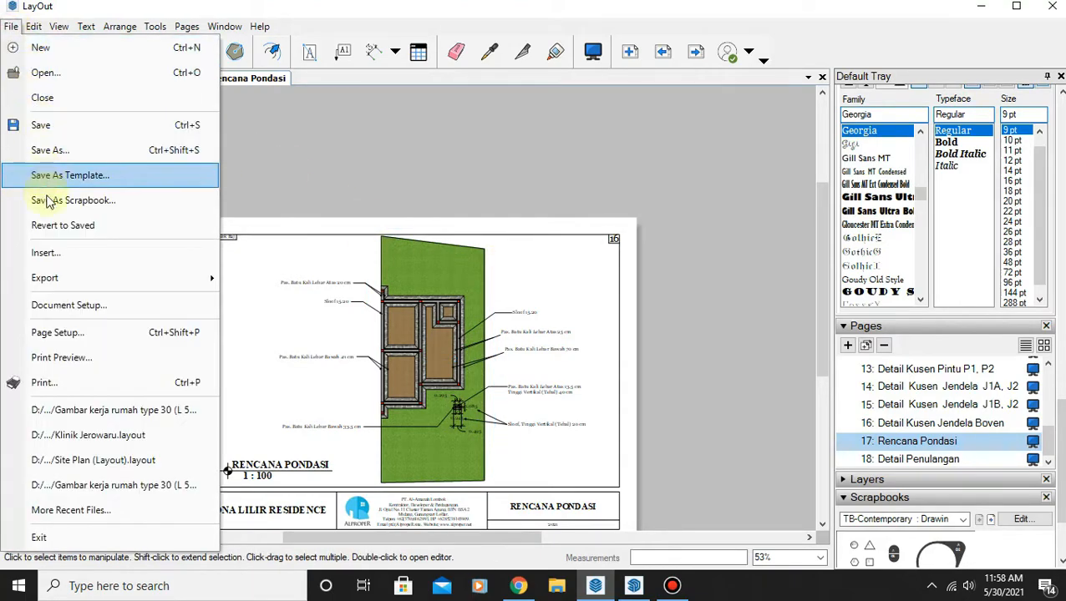
click(46, 251)
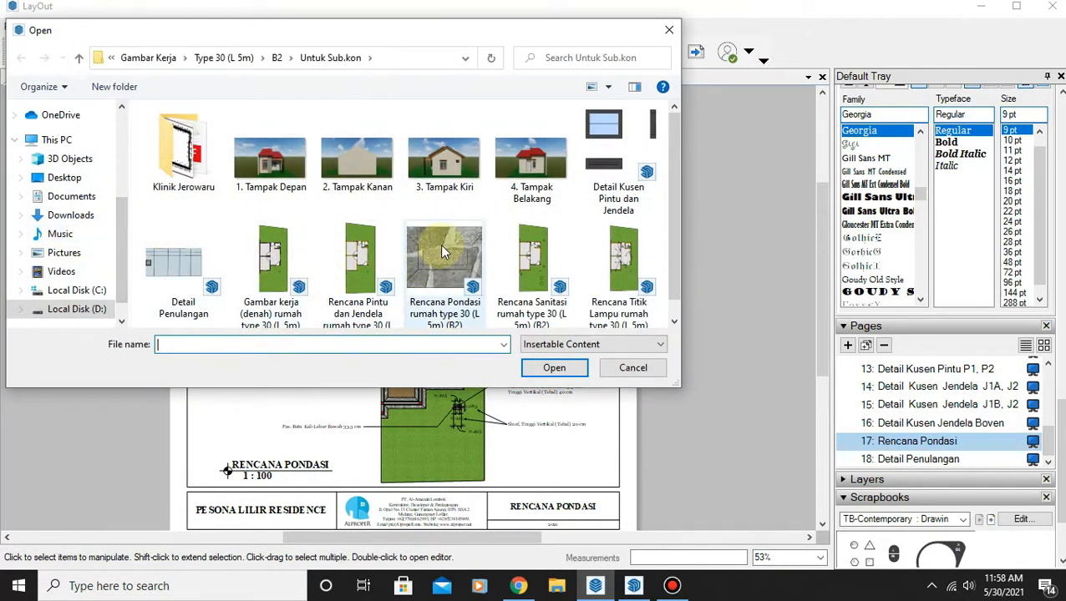
click(439, 244)
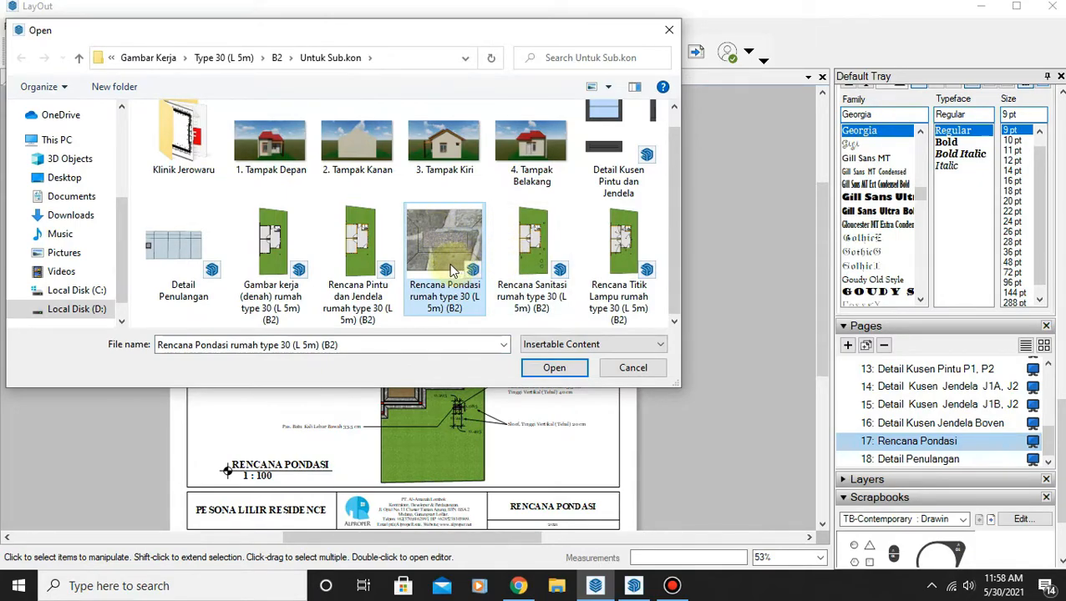
click(552, 368)
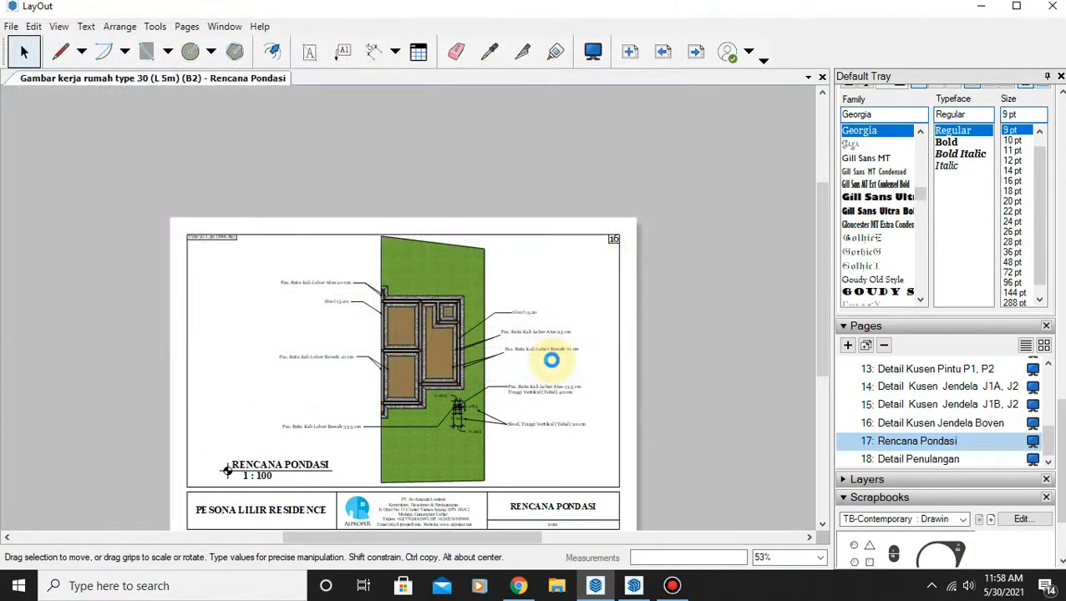
drag(440, 278, 532, 363)
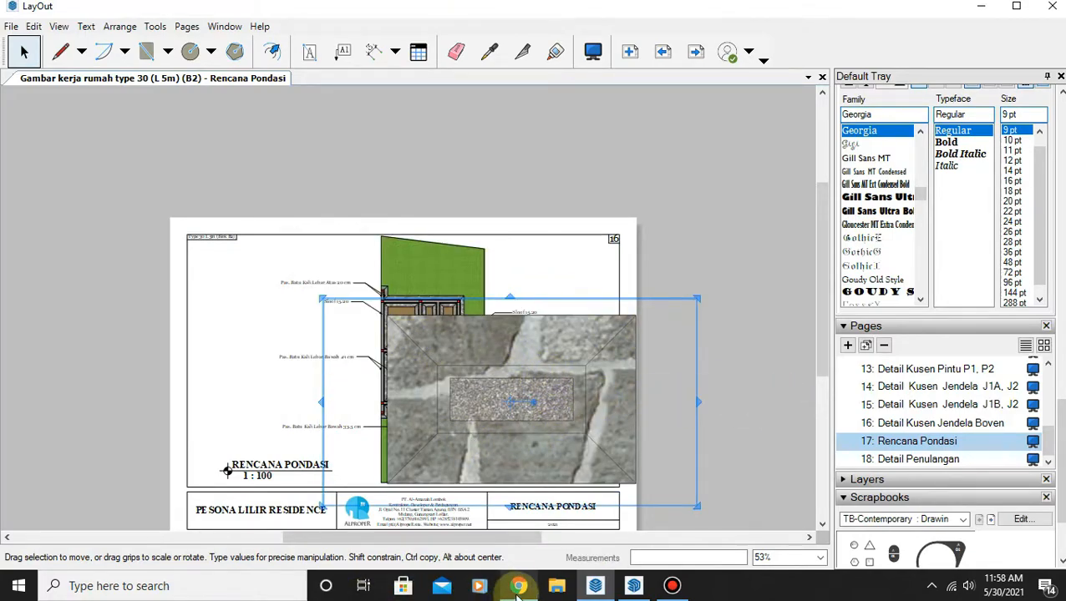
Preview the Rencana Pondasi scene in the inserted viewport, and set the viewport back to the Skala Pondasi scene.
click(632, 587)
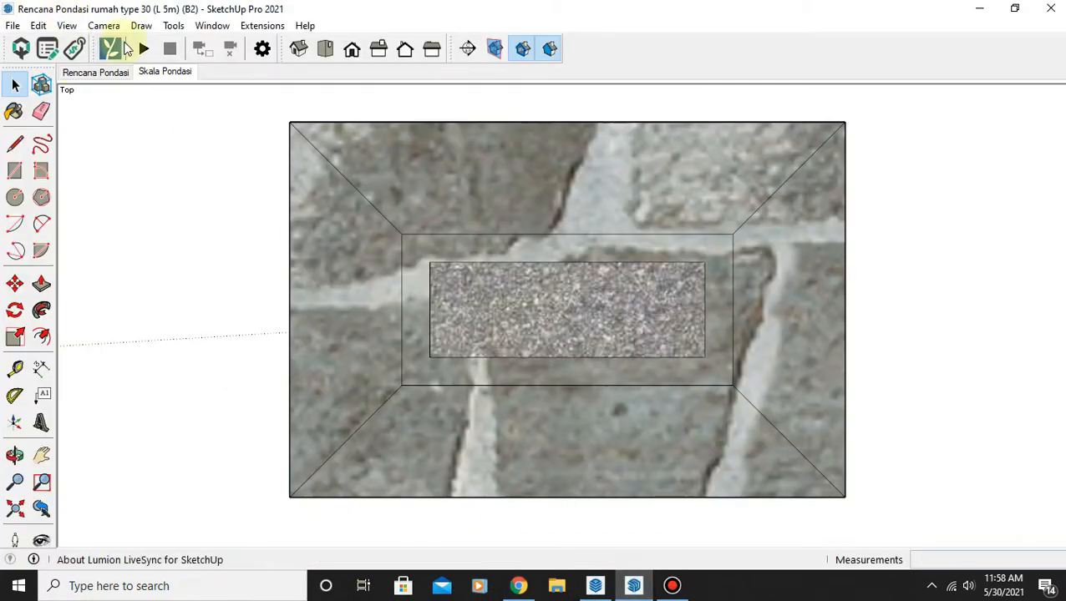
click(672, 587)
mouse_move(1058, 459)
mouse_down()
mouse_move(1049, 147)
mouse_move(1059, 152)
mouse_up()
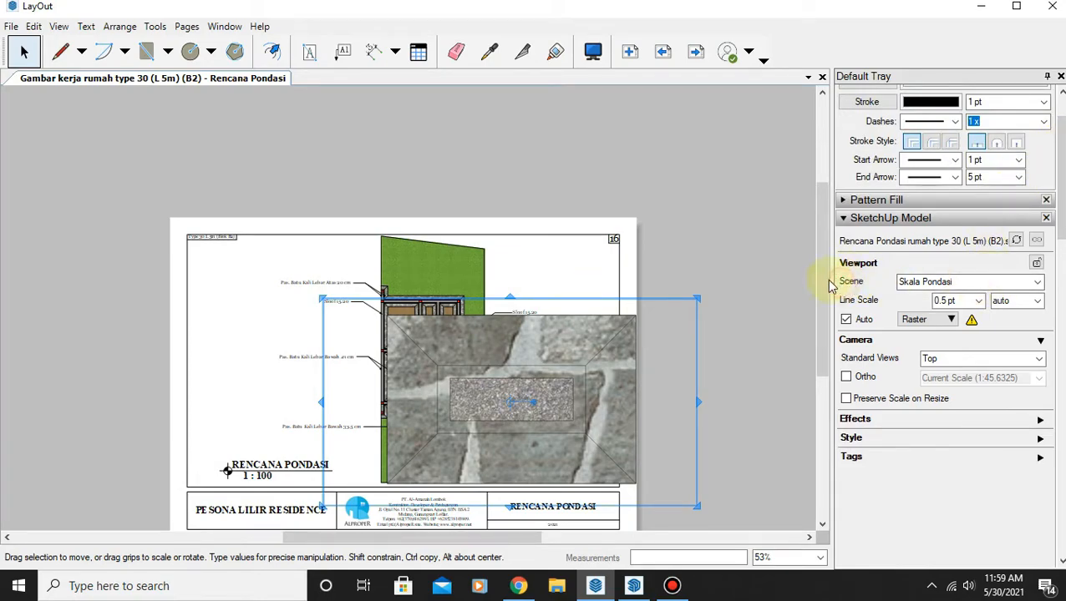
click(1036, 284)
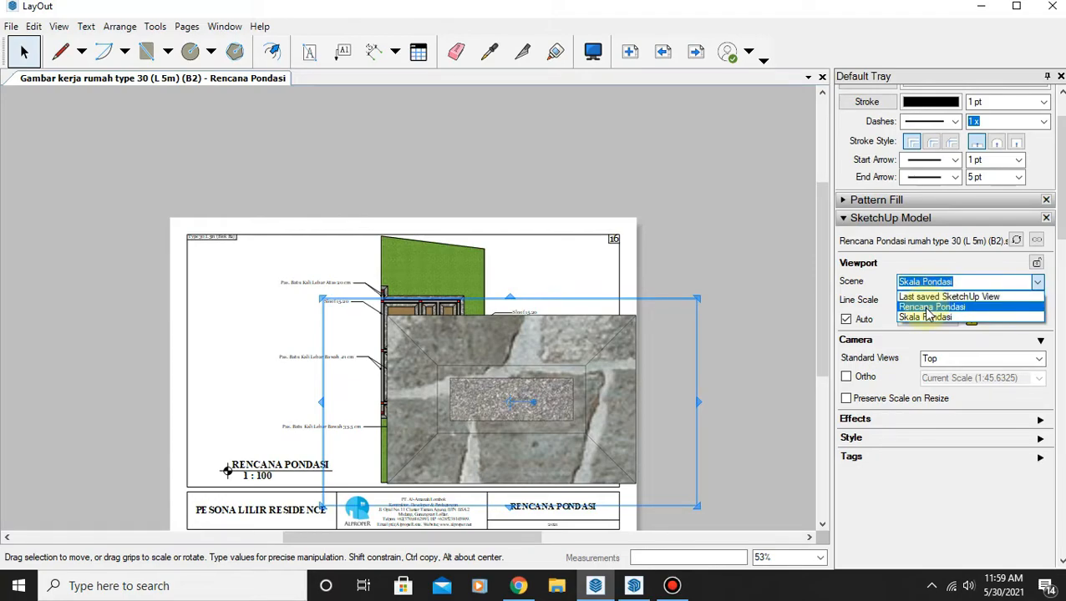
click(930, 307)
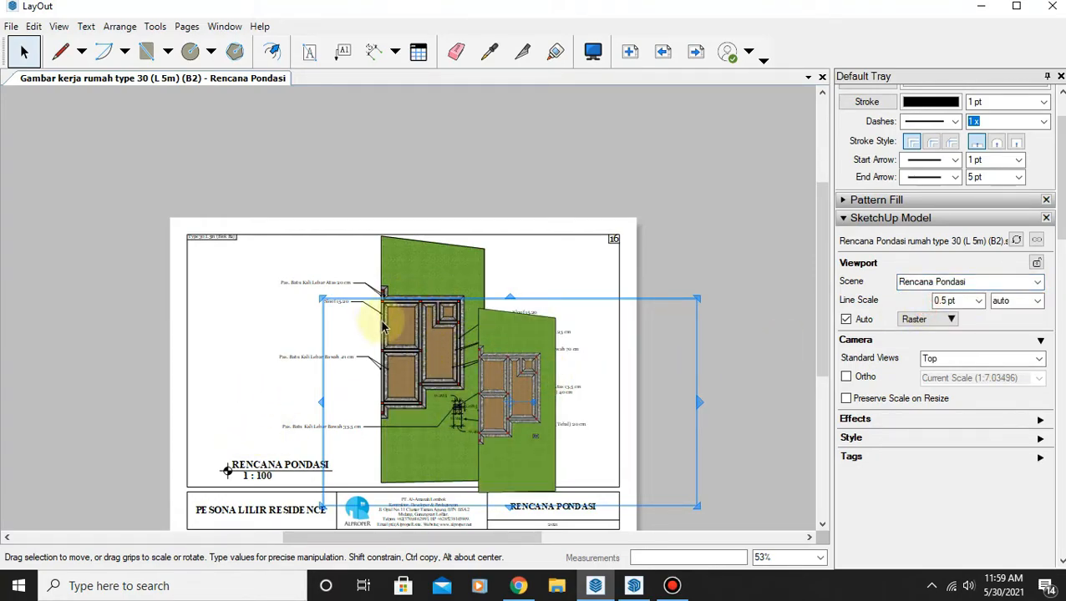
click(1036, 281)
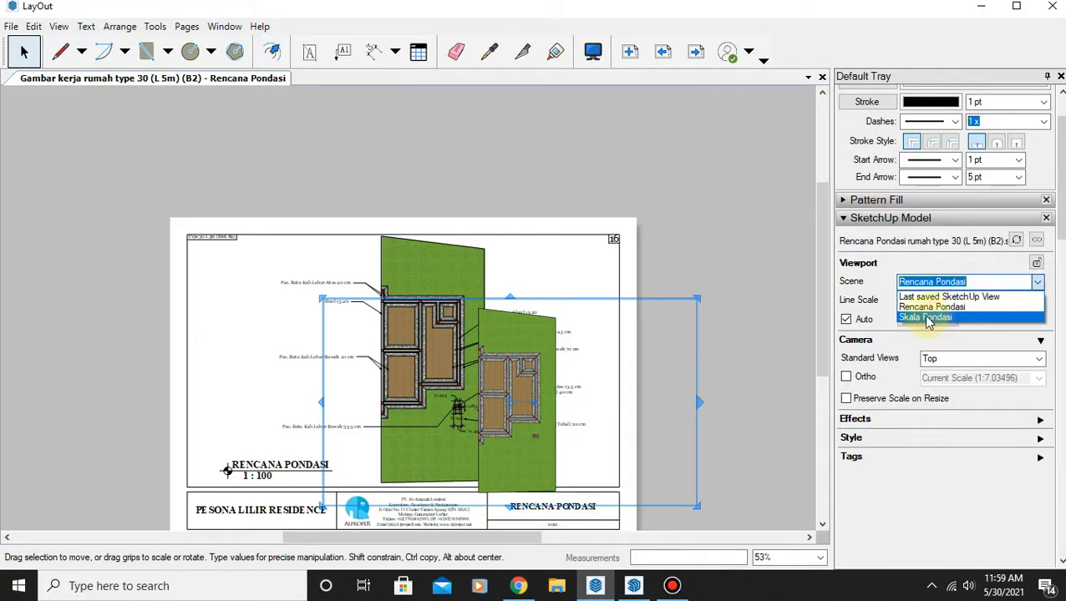
click(926, 318)
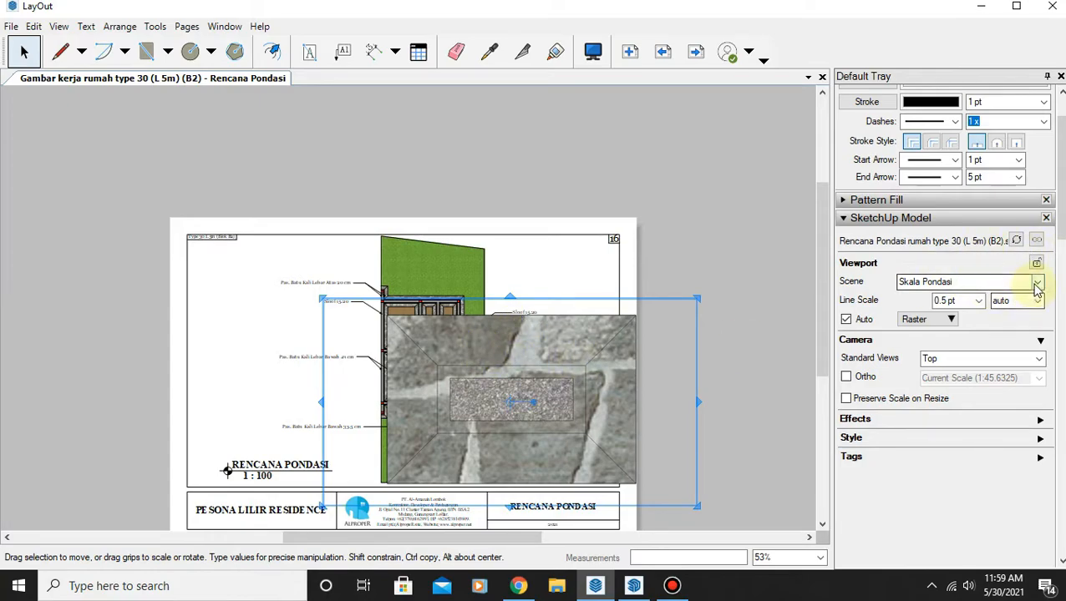
Update the Skala Pondasi scene in SketchUp and return to LayOut.
click(633, 585)
right_click(157, 74)
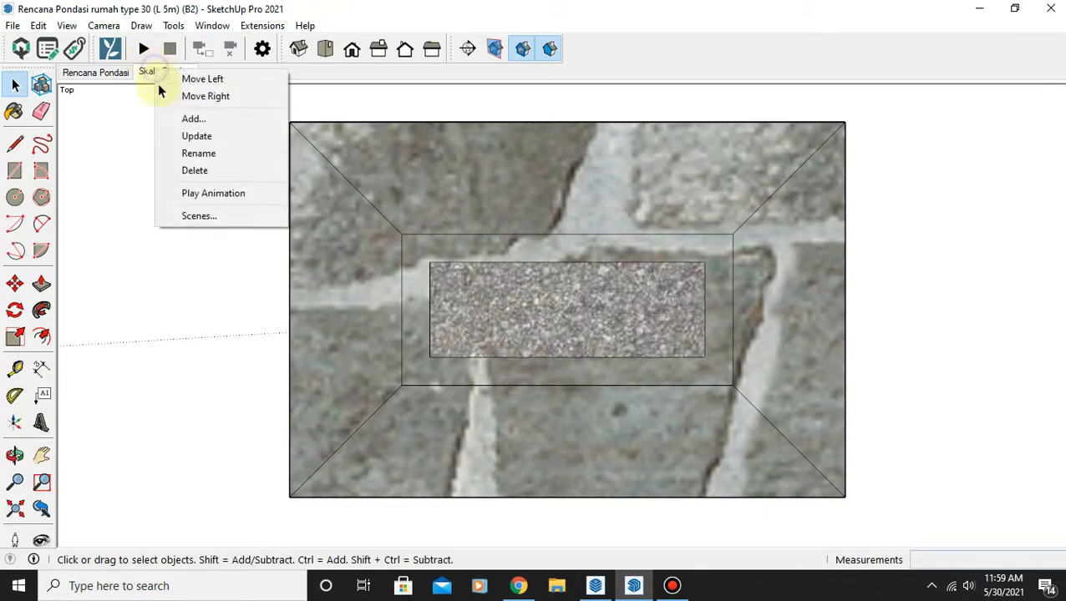
click(185, 133)
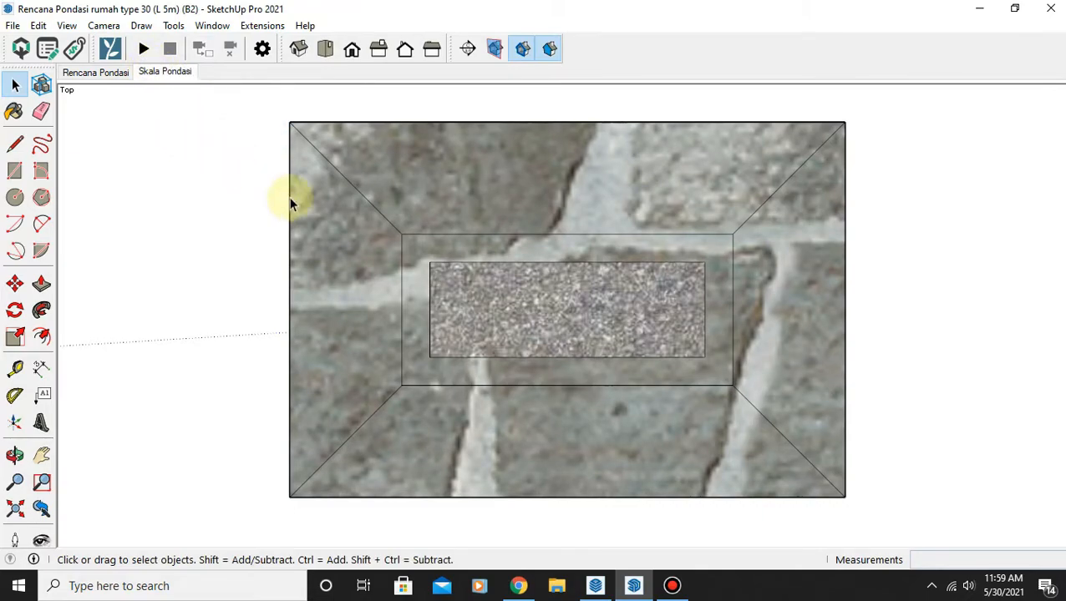
click(979, 9)
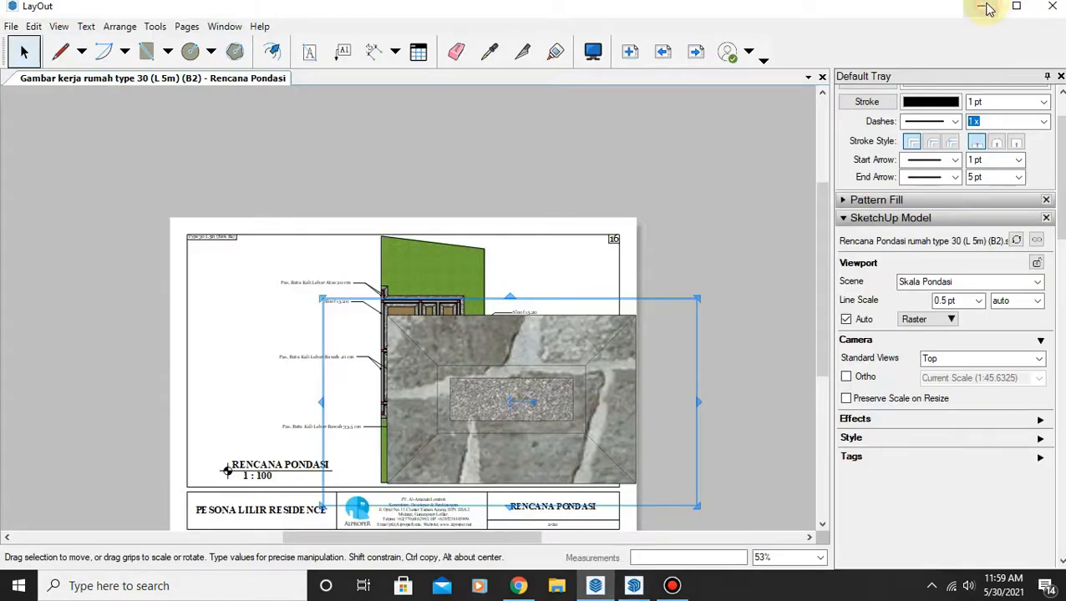
Check the scenes available for the inserted viewport, view the Skala Pondasi scene in SketchUp, and return to LayOut.
click(1036, 283)
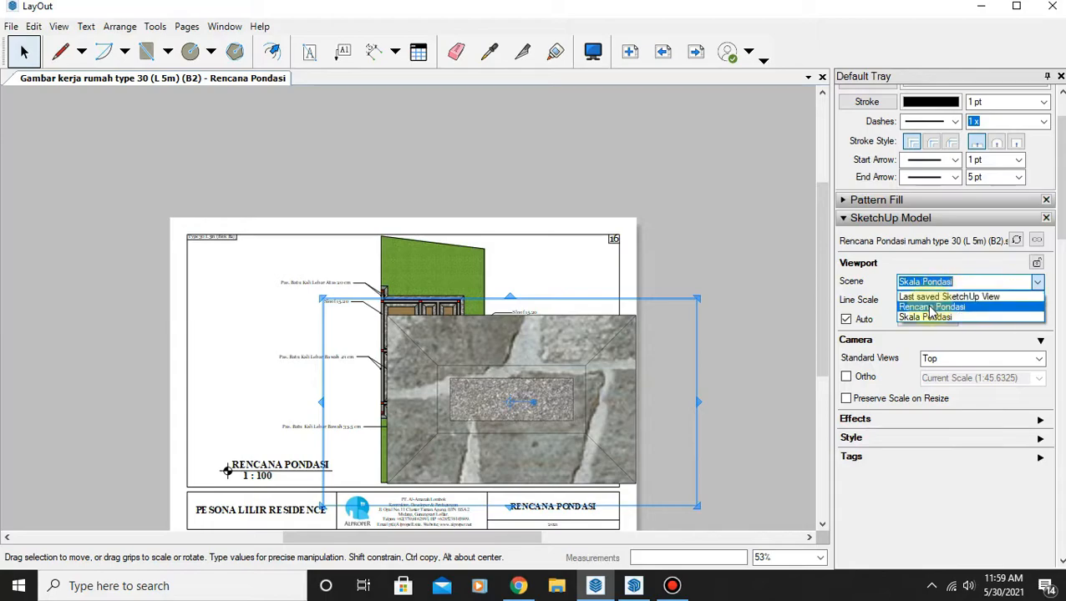
click(1042, 285)
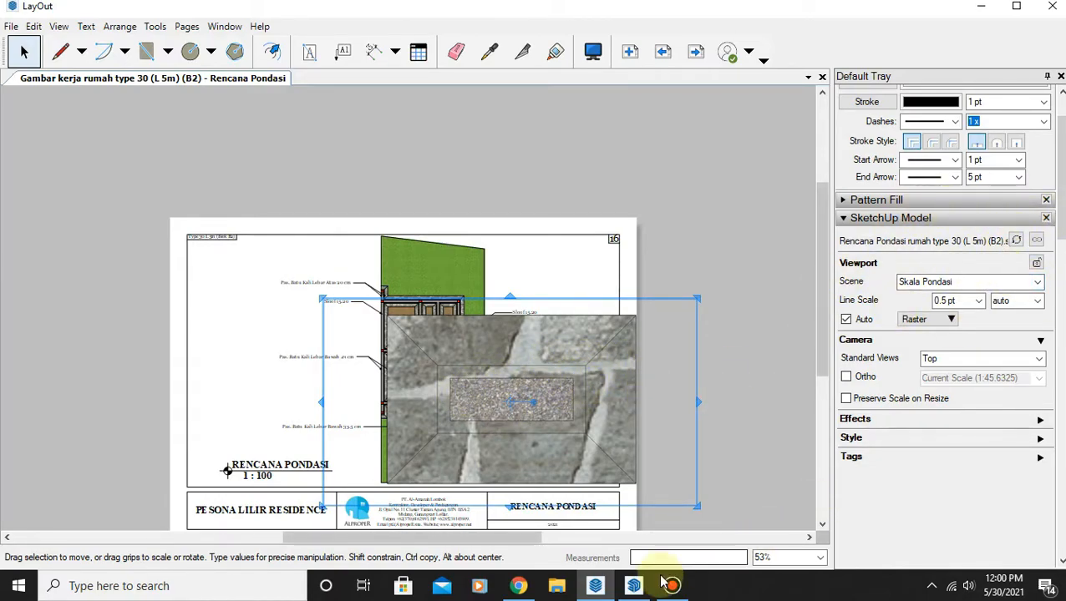
click(633, 585)
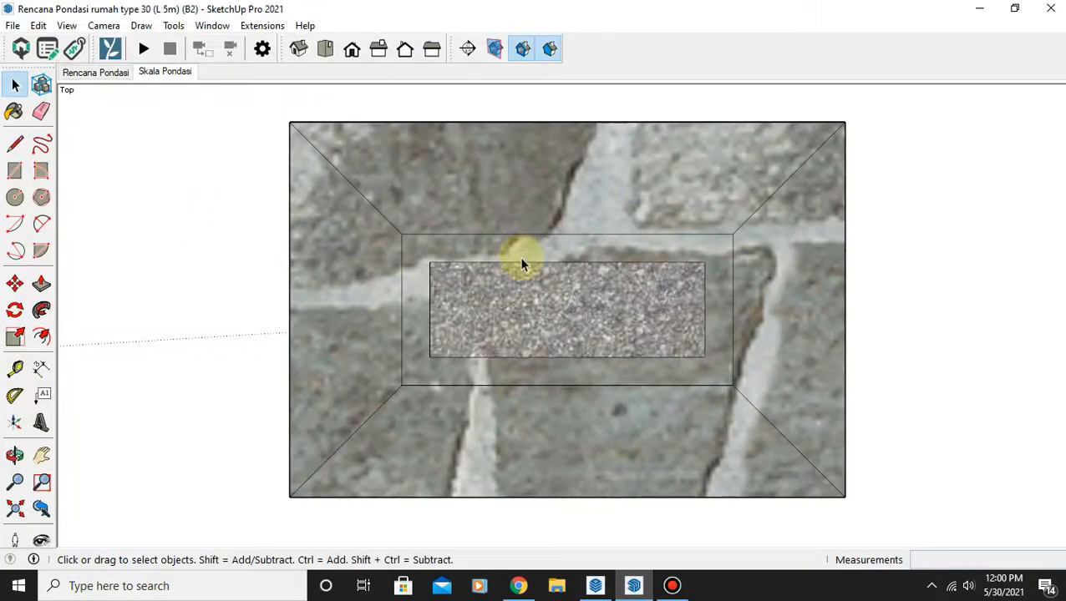
click(644, 574)
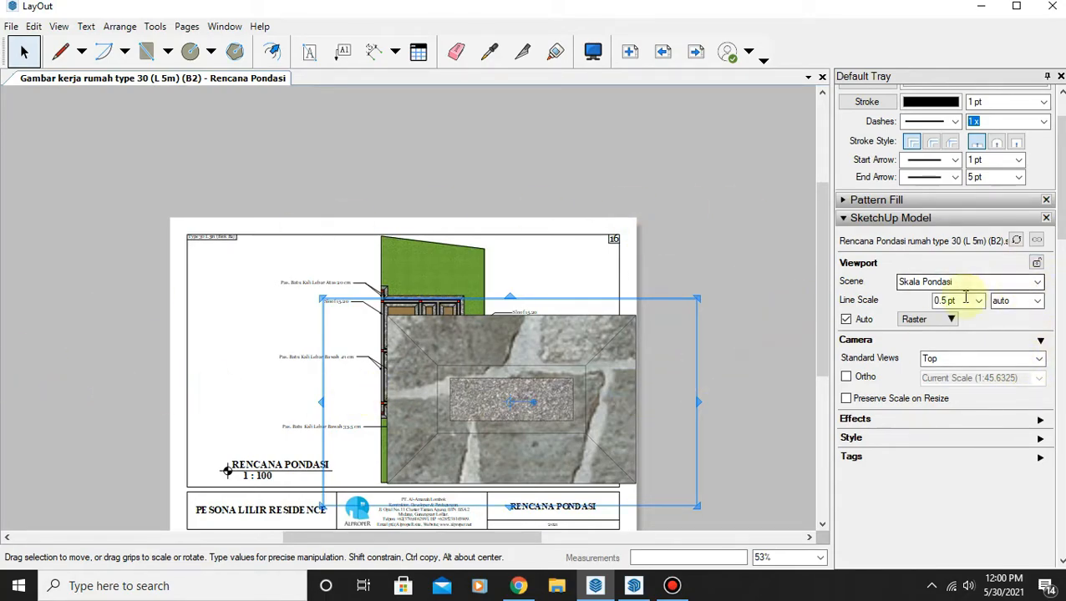
Shift and crop the inserted detail viewport beside the foundation plan, and set its scale to 1mm:20mm (1:20).
mouse_move(585, 388)
mouse_down()
mouse_move(637, 375)
mouse_move(650, 384)
mouse_up()
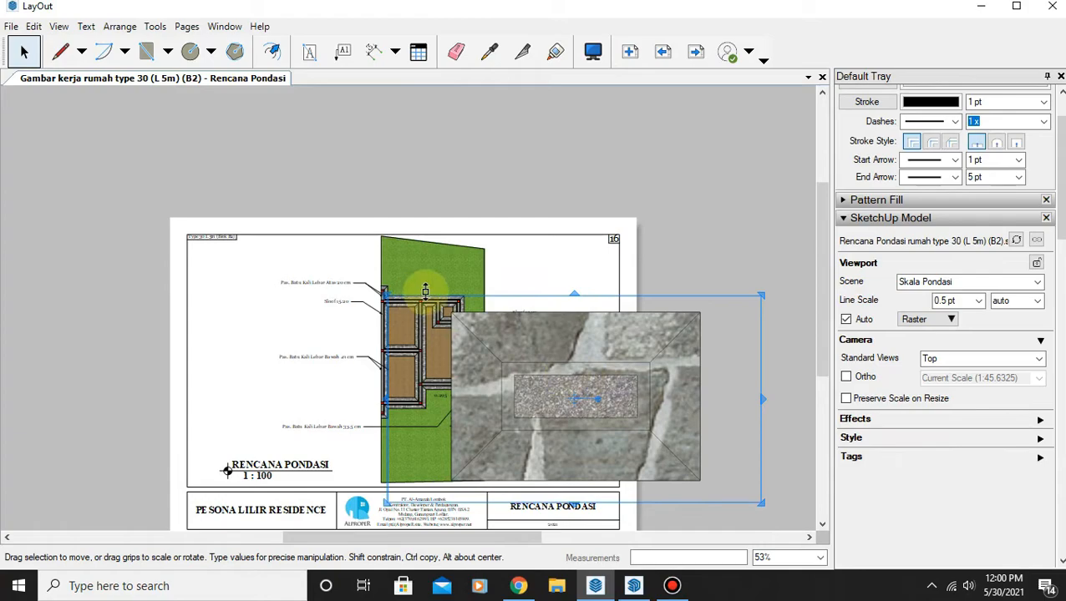
drag(383, 295, 439, 302)
right_click(649, 357)
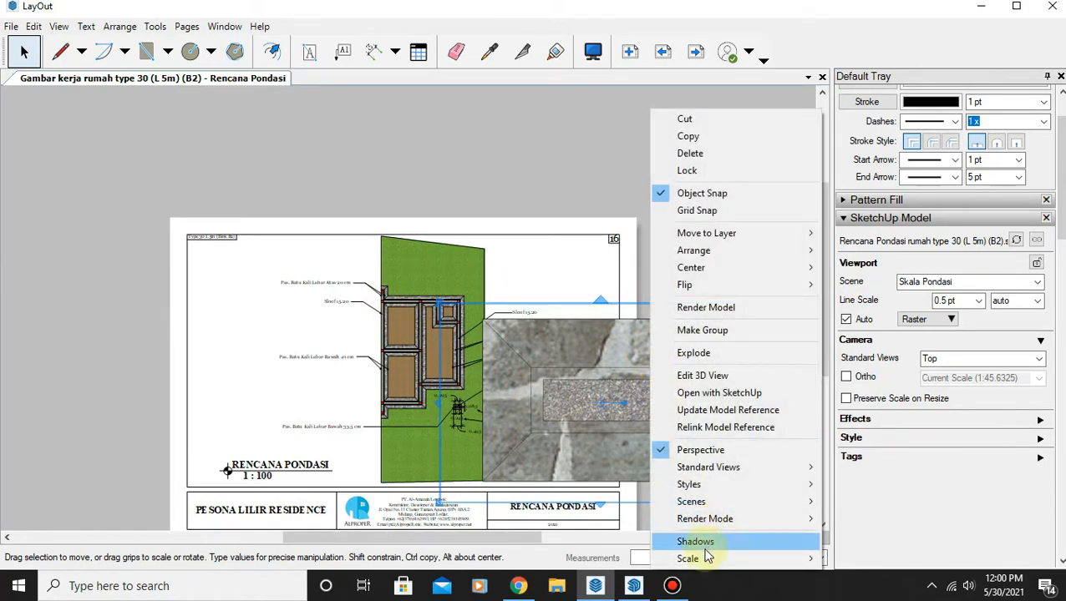
mouse_move(735, 559)
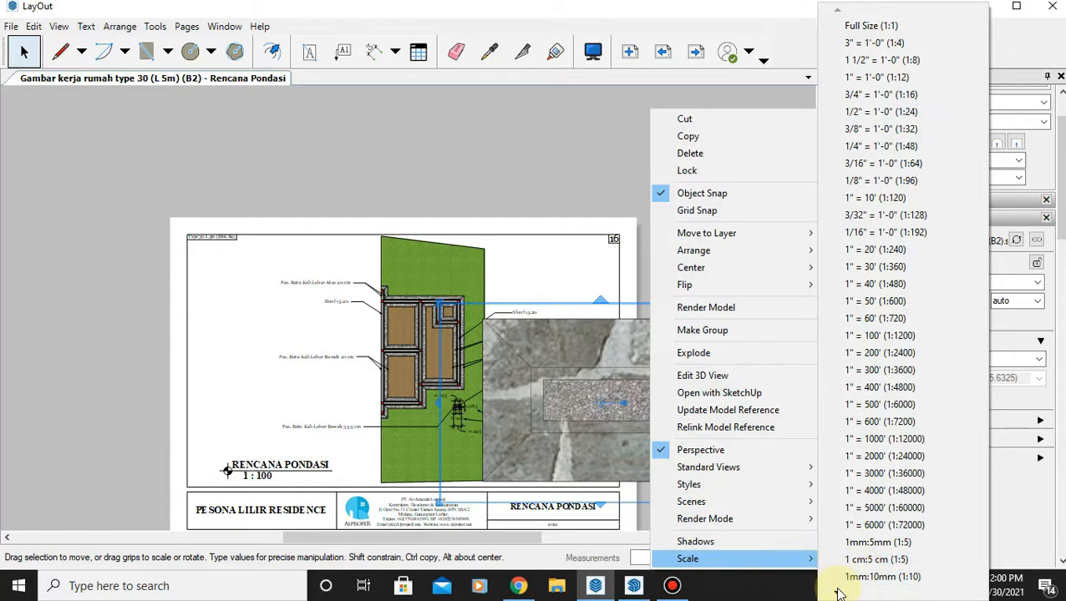
scroll(838, 583, down, 1)
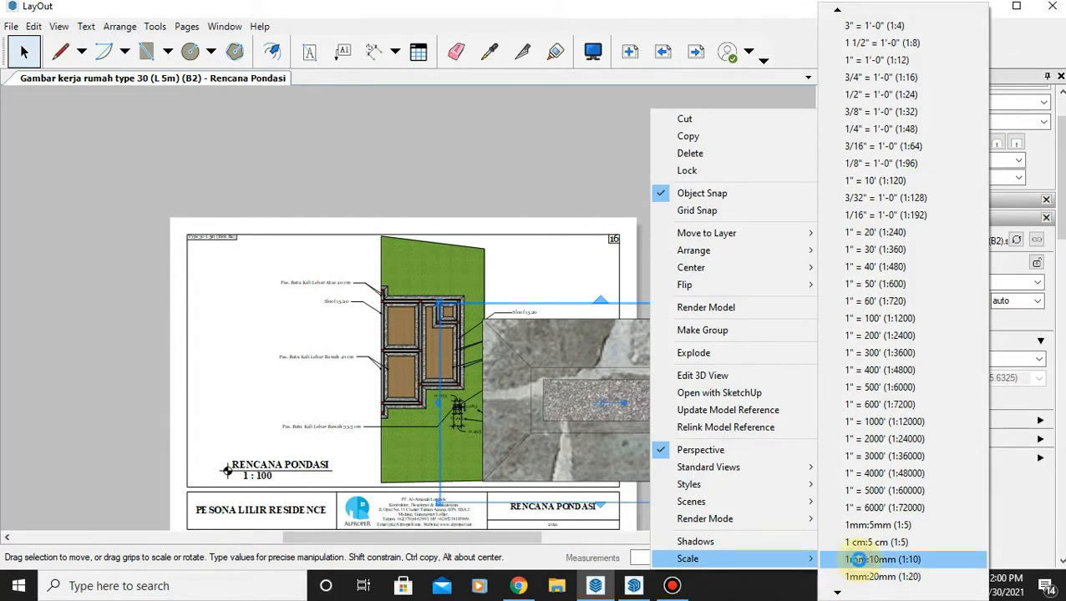
click(873, 576)
Set the scale of the enlarged foundation detail viewport to 1mm:100mm (1:100).
right_click(616, 394)
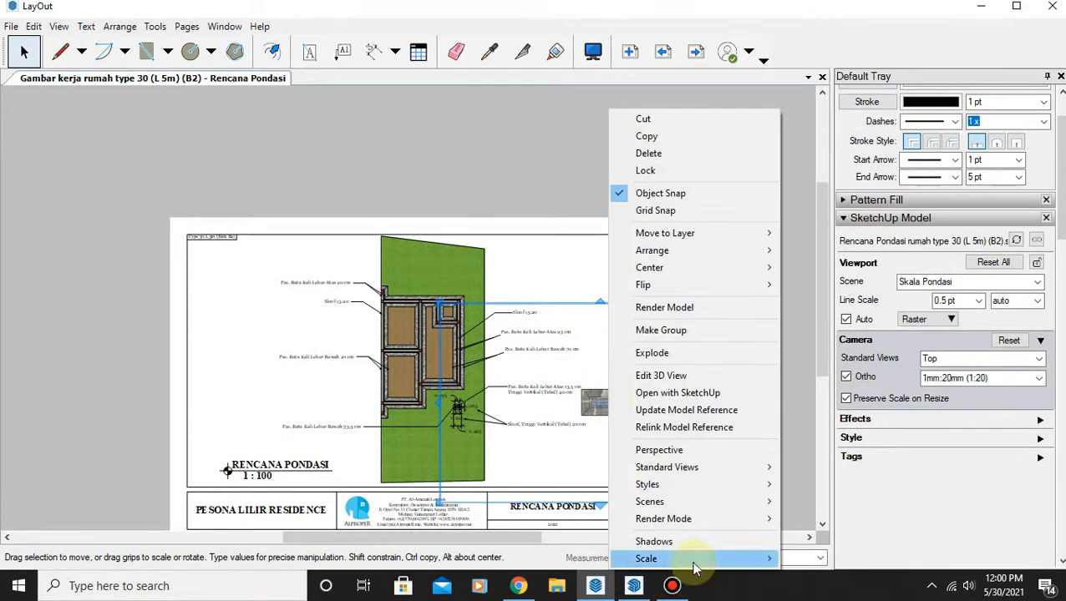
mouse_move(672, 559)
mouse_move(797, 592)
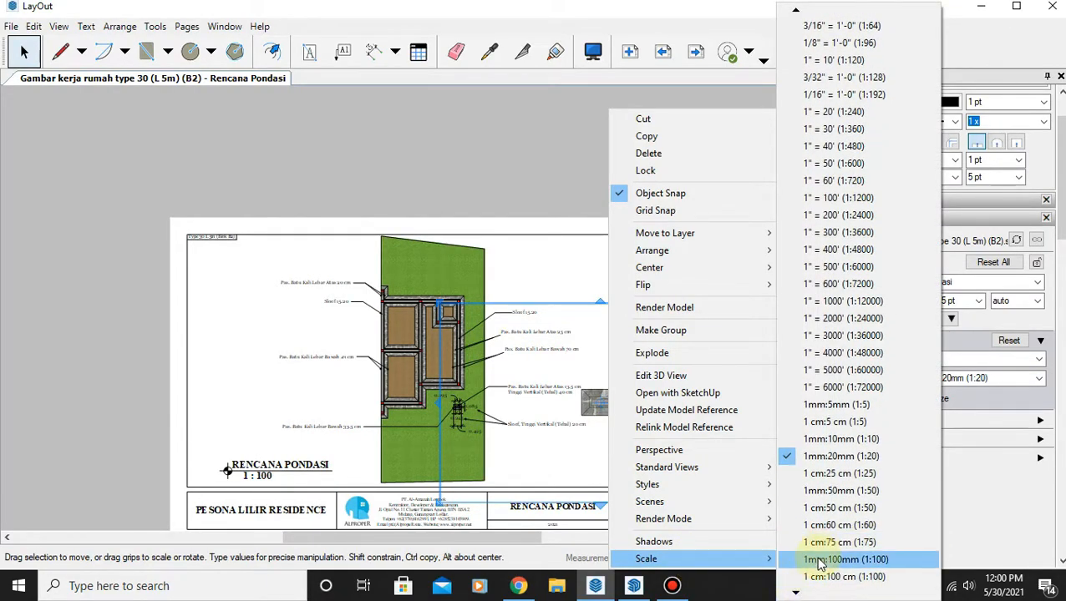
click(815, 570)
scroll(596, 409, up, 5)
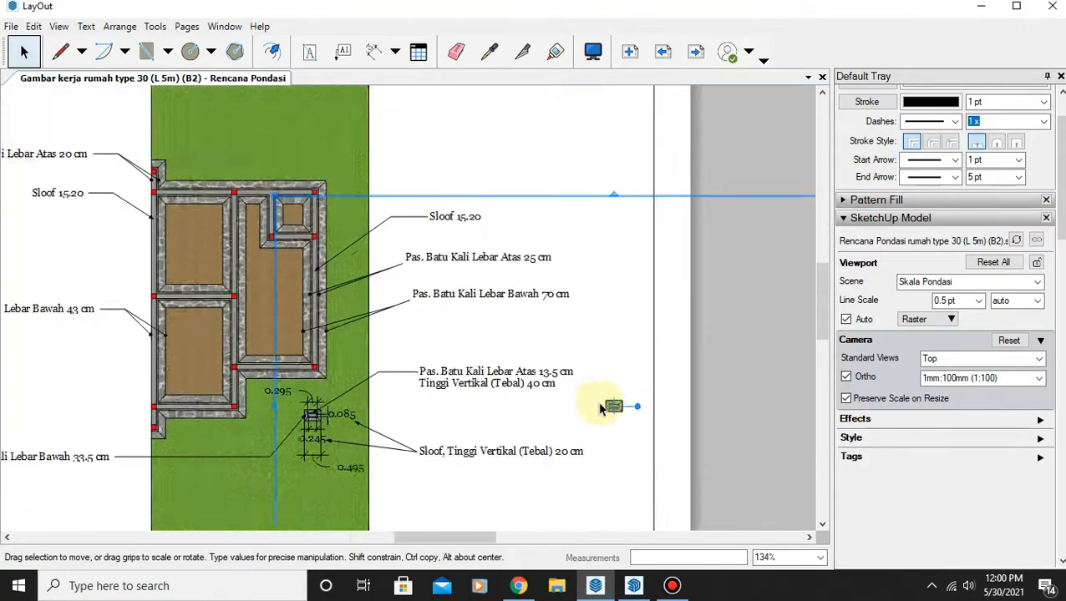
scroll(615, 411, down, 3)
scroll(617, 405, up, 5)
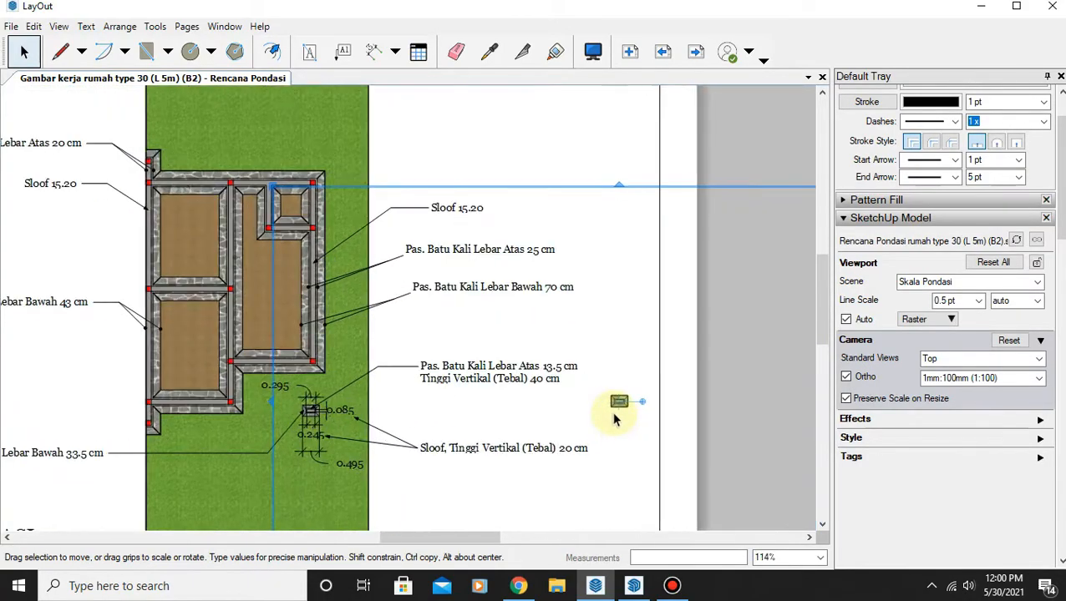
Move the detail viewport onto the plan, directly below the original small foundation detail, to compare their sizes.
middle_drag(498, 428, 768, 393)
scroll(372, 378, up, 2)
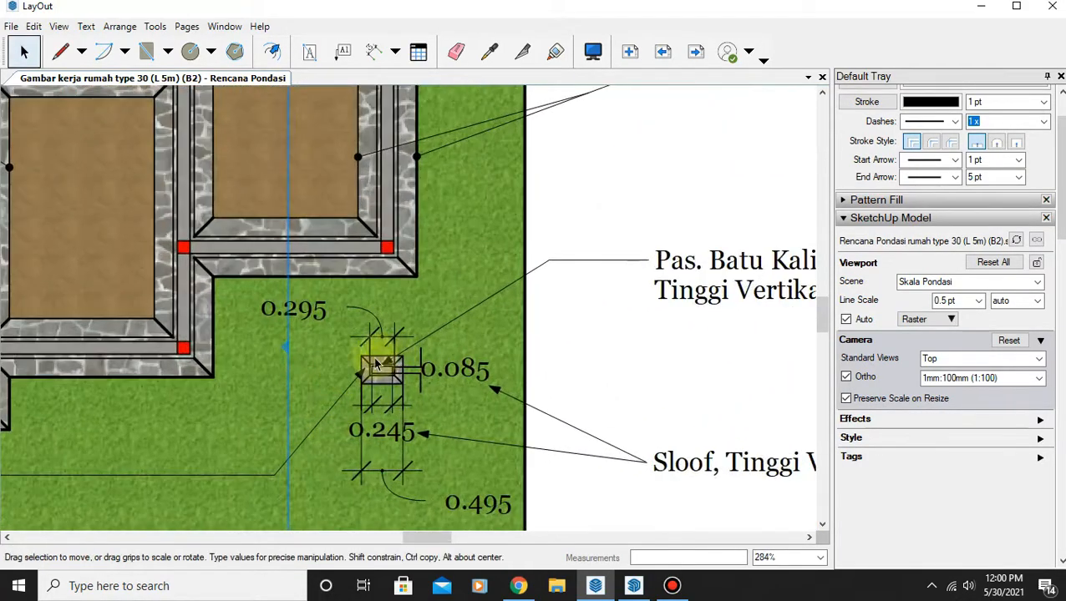
scroll(388, 388, down, 5)
scroll(543, 400, up, 3)
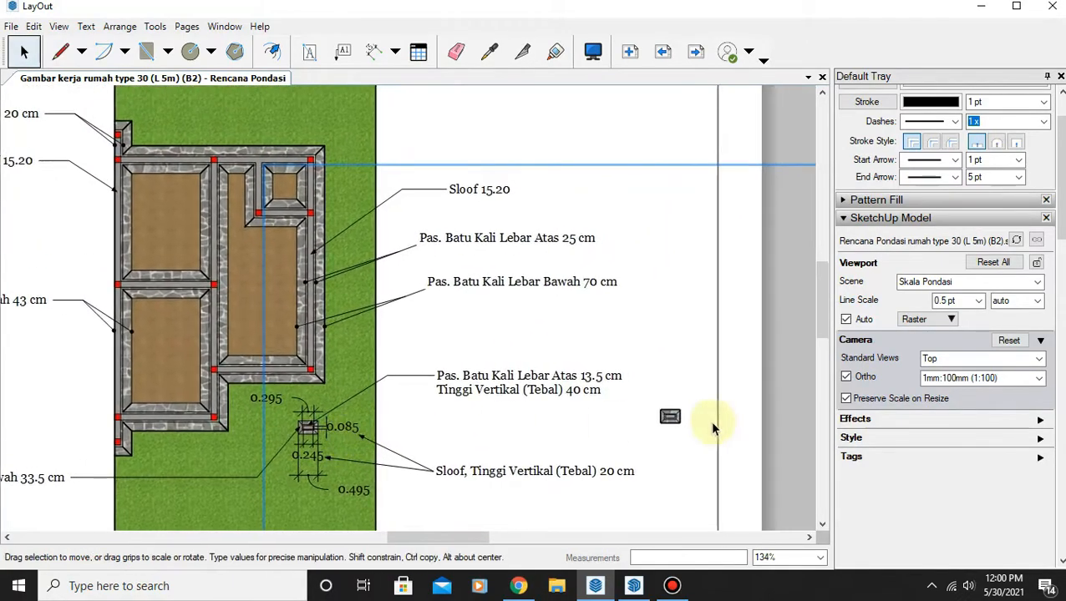
drag(673, 412, 311, 432)
scroll(311, 432, up, 5)
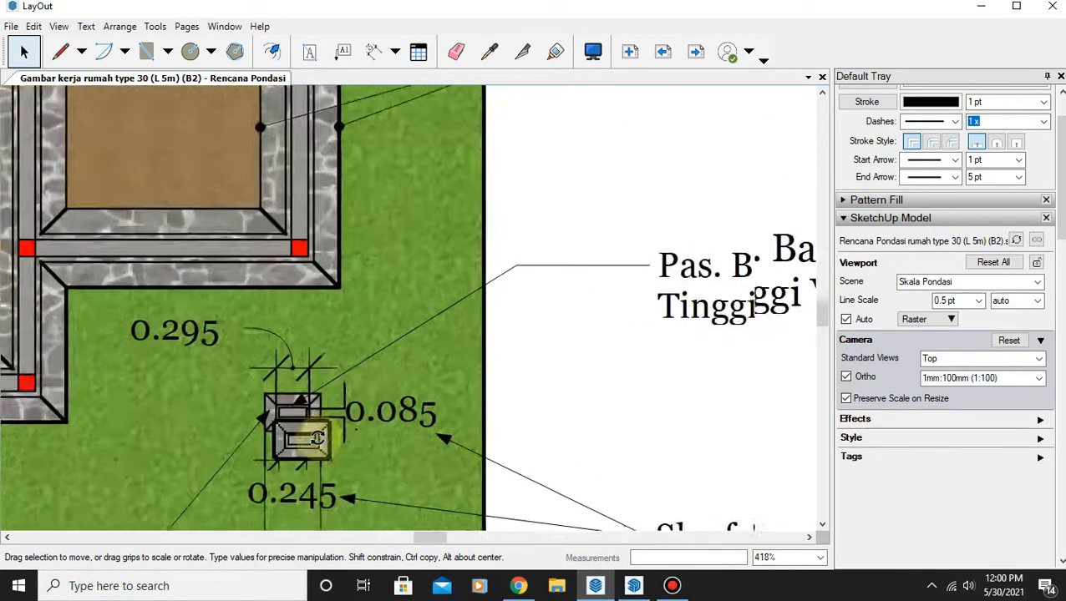
drag(287, 427, 285, 428)
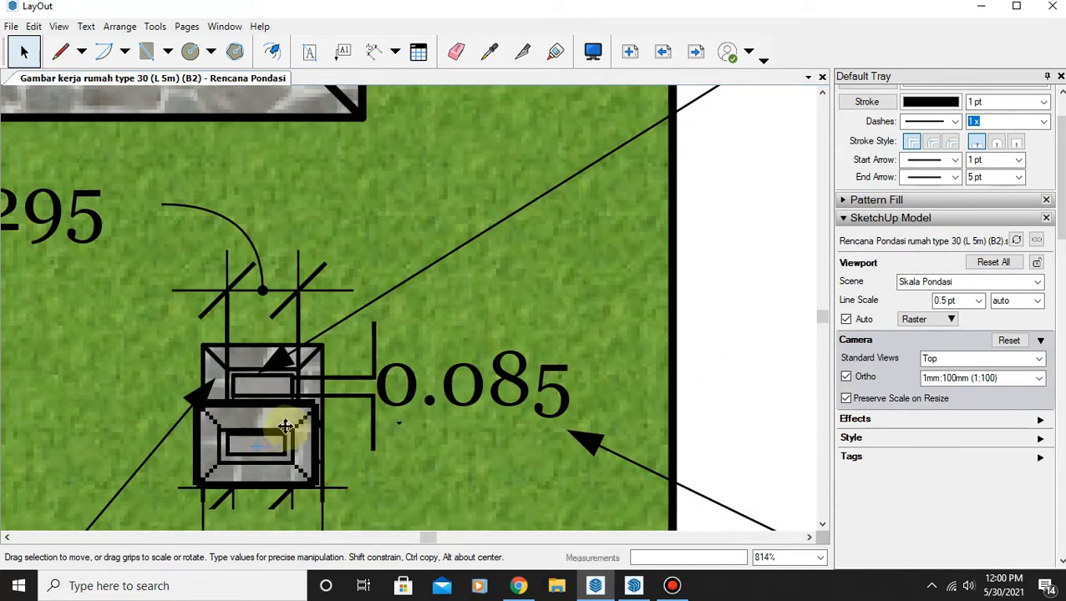
Move the detail viewport off the original small detail and set its render mode to Hybrid.
scroll(284, 426, down, 4)
middle_drag(284, 426, 461, 387)
scroll(462, 387, up, 4)
drag(461, 387, 635, 347)
click(919, 324)
click(916, 372)
Move the detail viewport clear of the plan, into the white area just above the Sloof, Tinggi Vertikal label.
drag(444, 332, 707, 334)
scroll(469, 326, down, 2)
scroll(648, 366, down, 5)
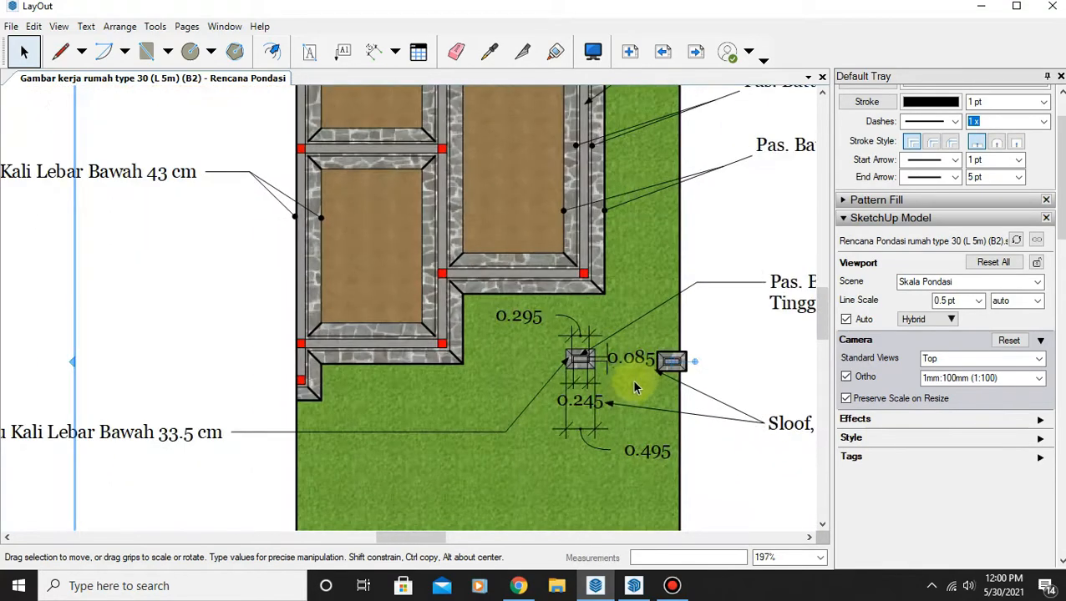
middle_drag(626, 382, 382, 382)
drag(426, 354, 626, 383)
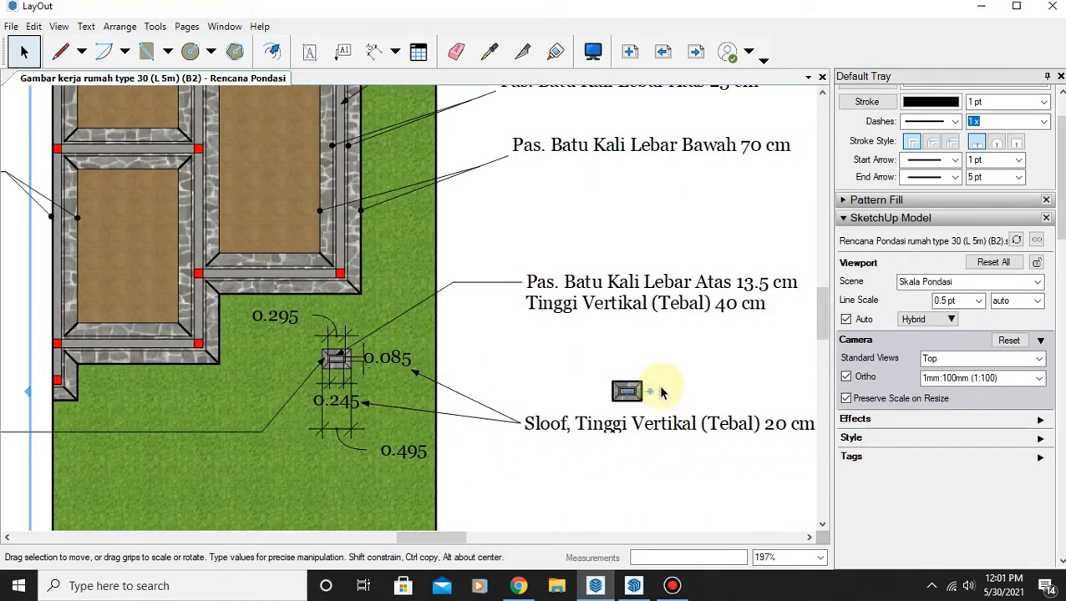
Set the detail viewport's scale to 1mm:20mm (1:20) and place it below the Sloof, Tinggi Vertikal label.
right_click(626, 390)
mouse_move(668, 559)
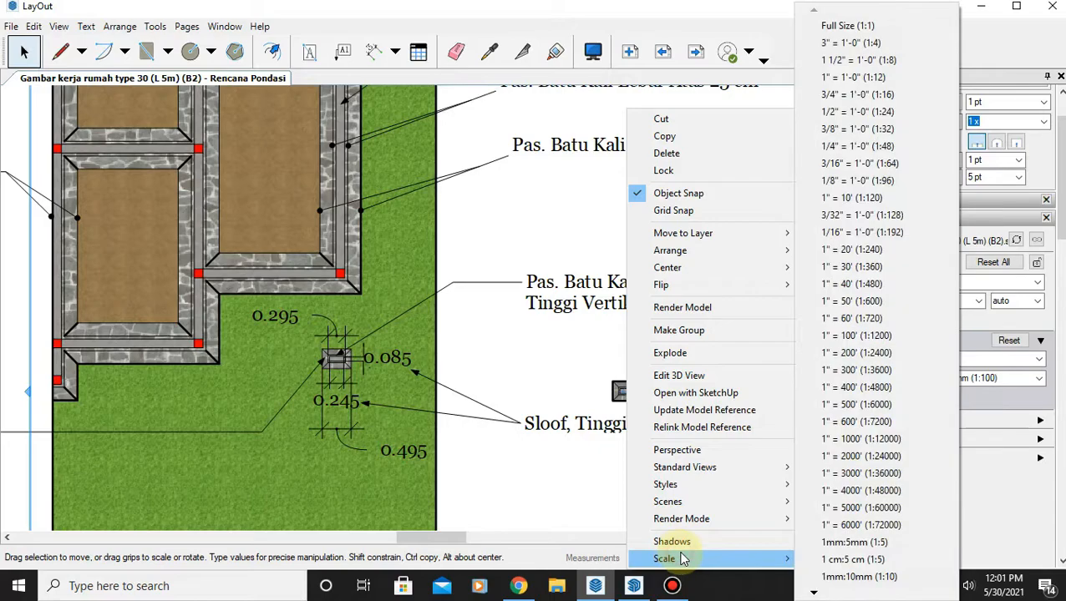
mouse_move(814, 592)
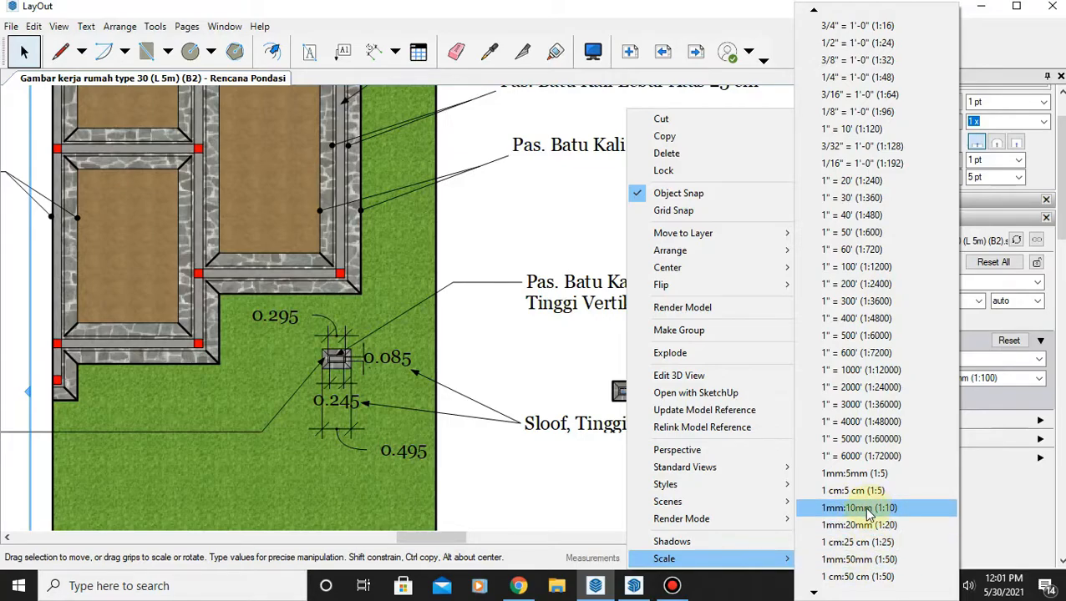
click(852, 524)
drag(615, 385, 631, 464)
middle_drag(630, 464, 678, 397)
scroll(675, 389, up, 2)
drag(638, 387, 667, 373)
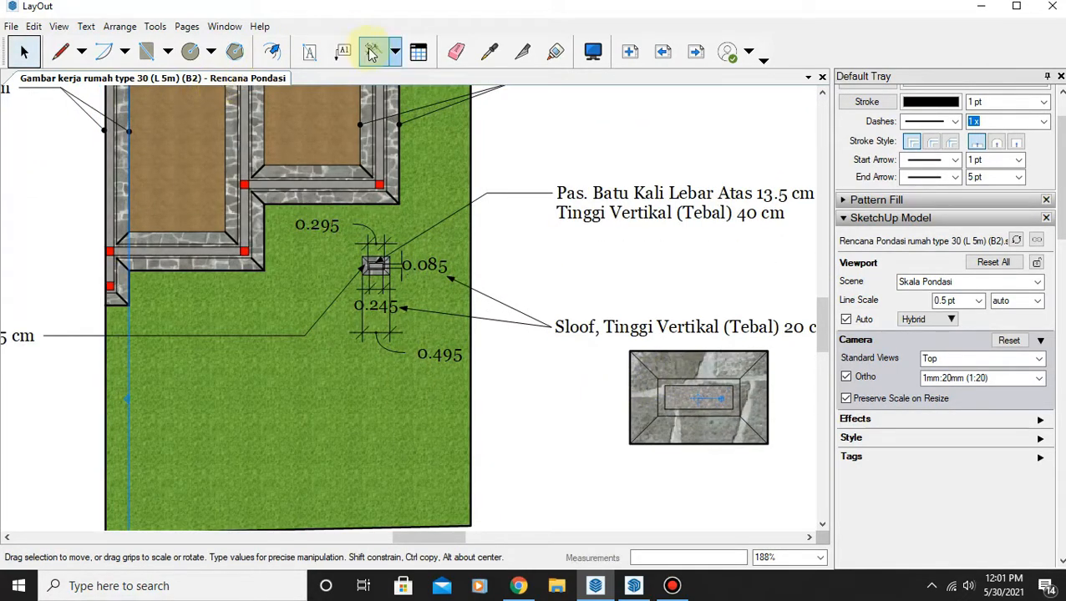
Dimension the overall width of the enlarged detail, with the dimension line below its lower edge.
click(372, 53)
click(637, 441)
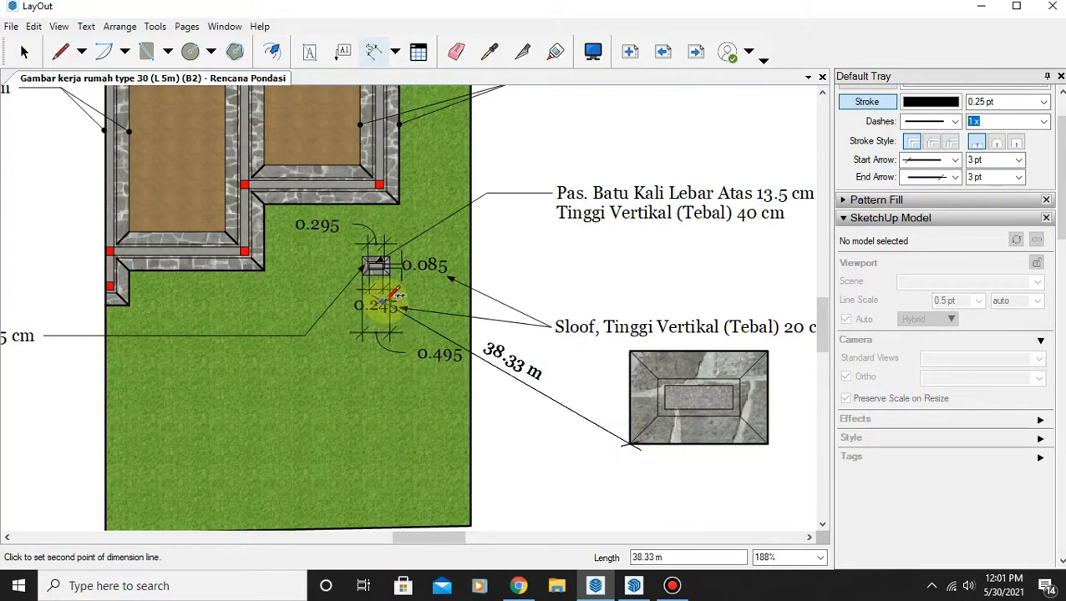
scroll(376, 304, up, 3)
scroll(376, 317, down, 5)
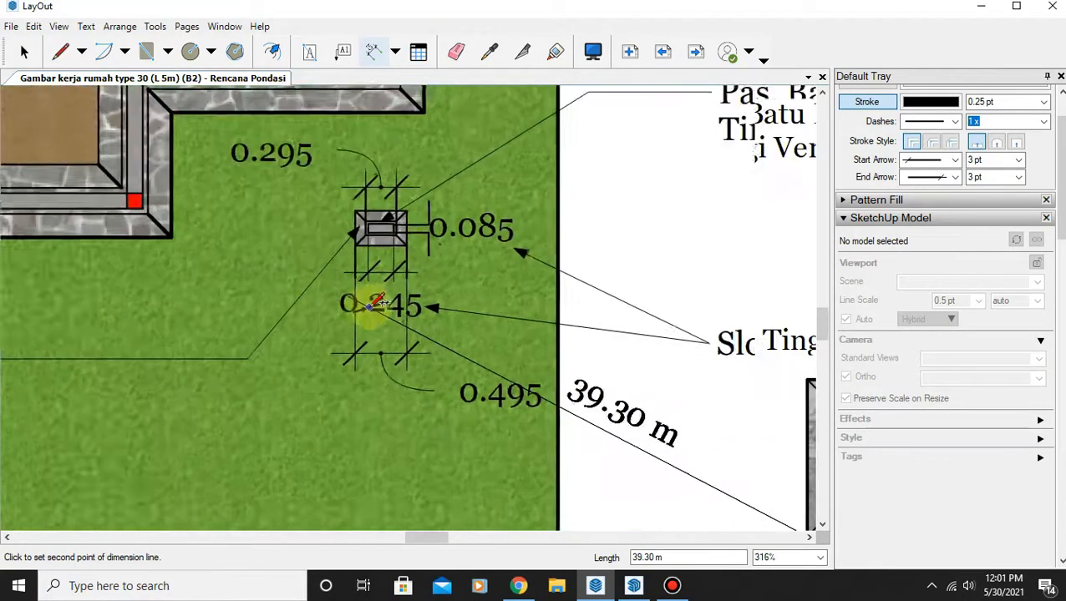
scroll(593, 367, up, 3)
scroll(600, 372, up, 2)
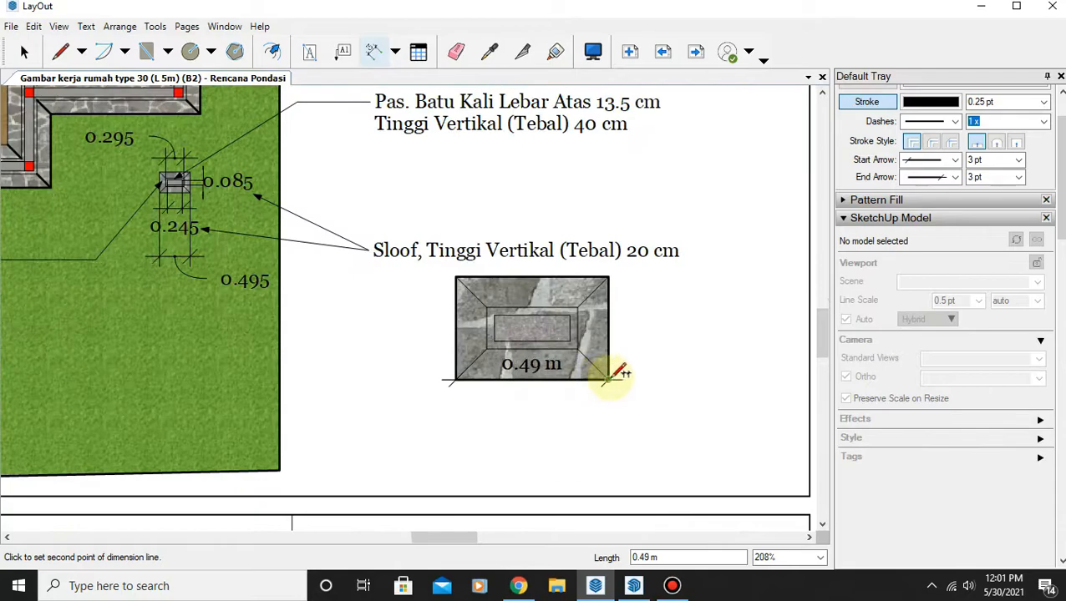
click(608, 378)
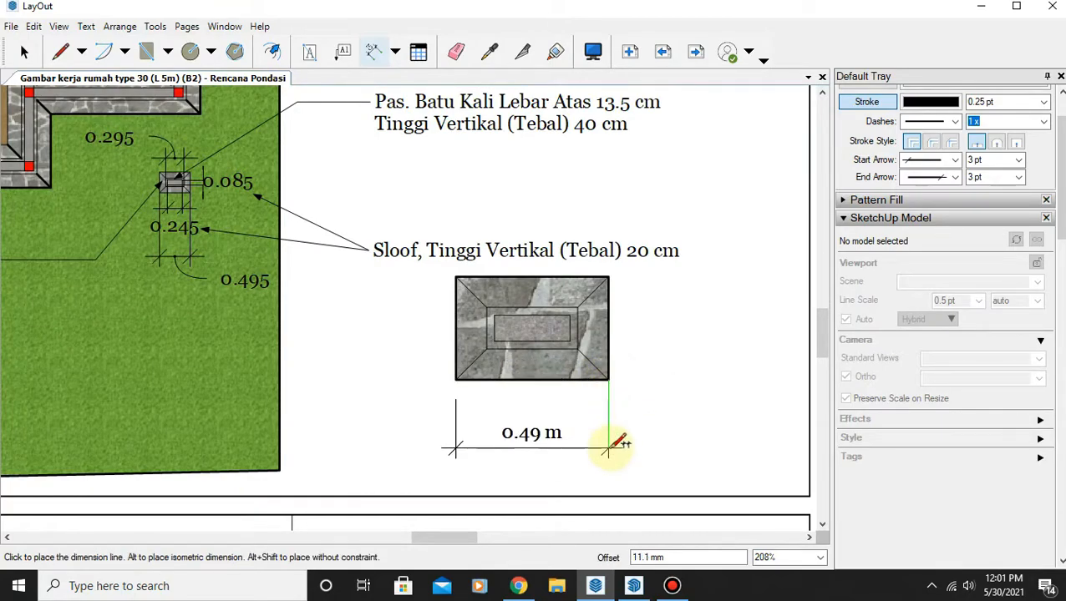
click(611, 449)
Compare the enlarged detail with the original small detail on the plan, examining how the original is dimensioned.
middle_drag(481, 410, 634, 475)
scroll(594, 446, up, 1)
scroll(604, 458, down, 3)
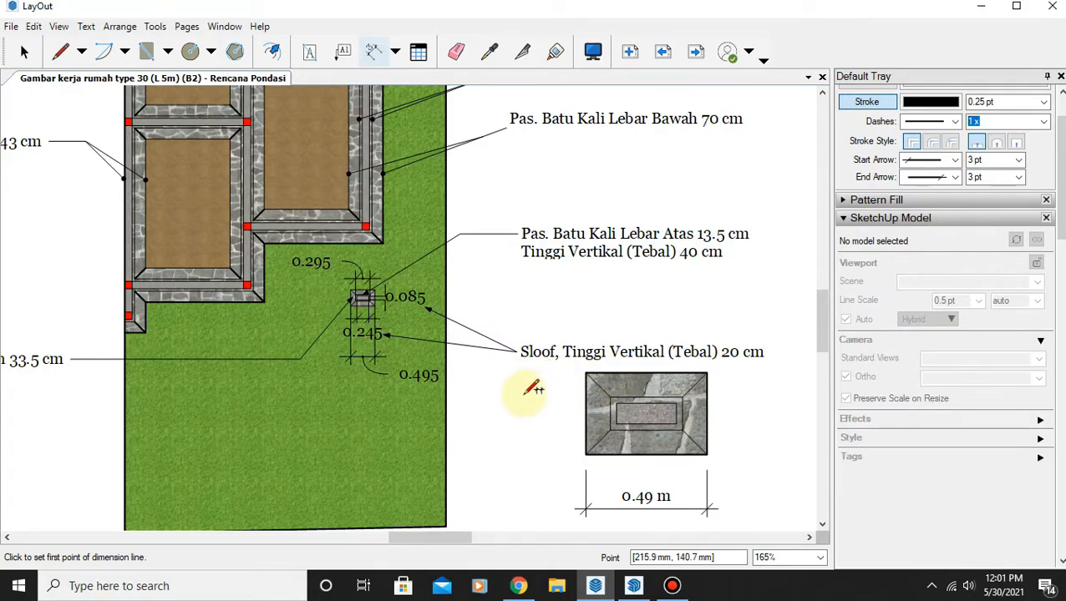
middle_drag(557, 379, 609, 388)
scroll(424, 298, up, 6)
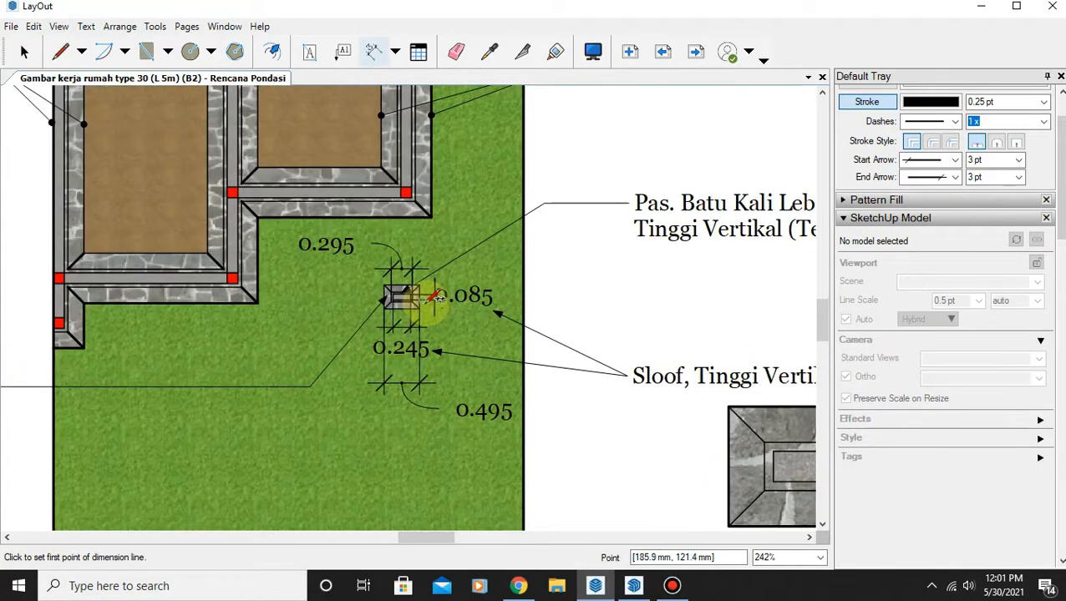
scroll(384, 280, up, 2)
scroll(429, 297, down, 5)
scroll(451, 299, up, 6)
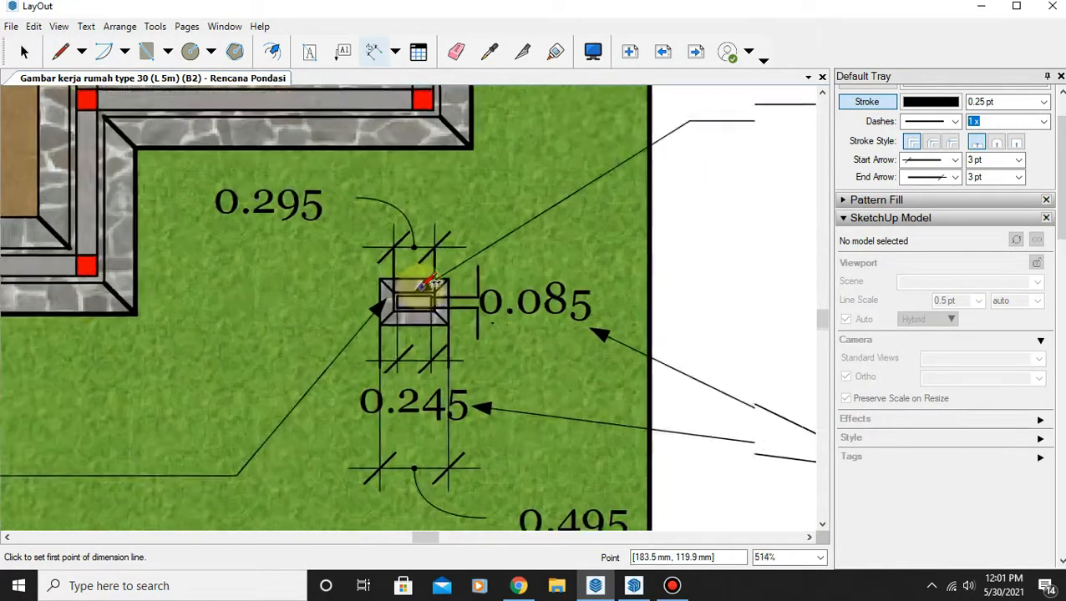
scroll(493, 302, down, 4)
scroll(424, 374, up, 3)
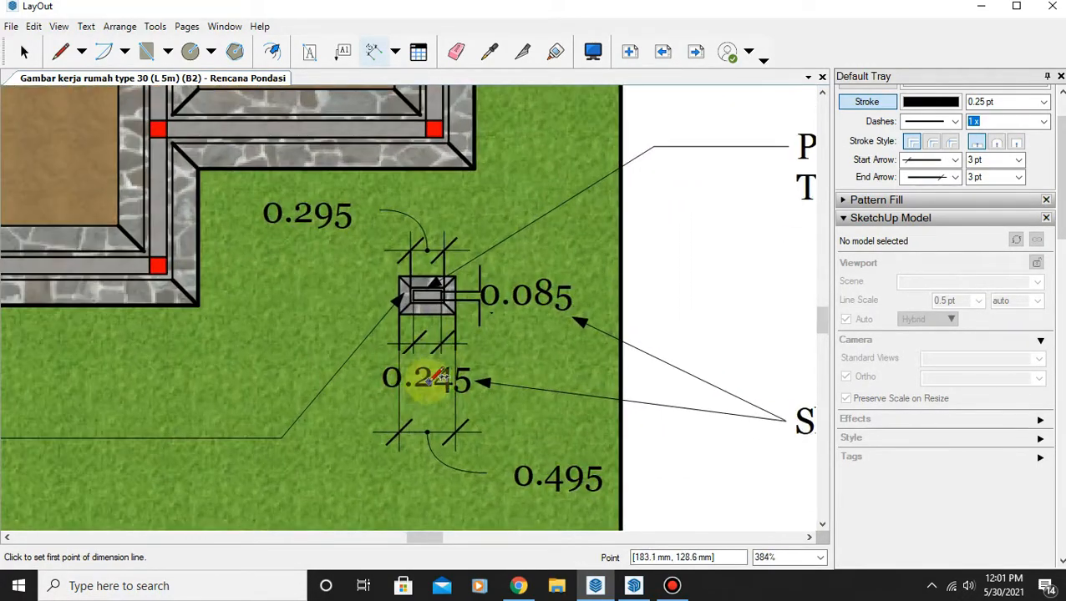
scroll(426, 376, up, 5)
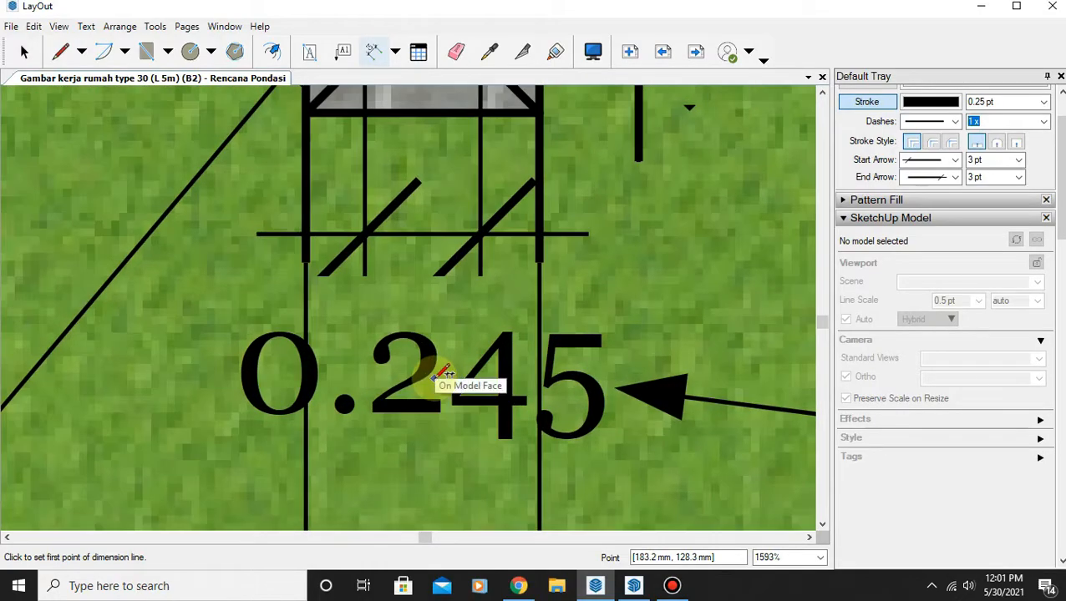
scroll(511, 382, down, 2)
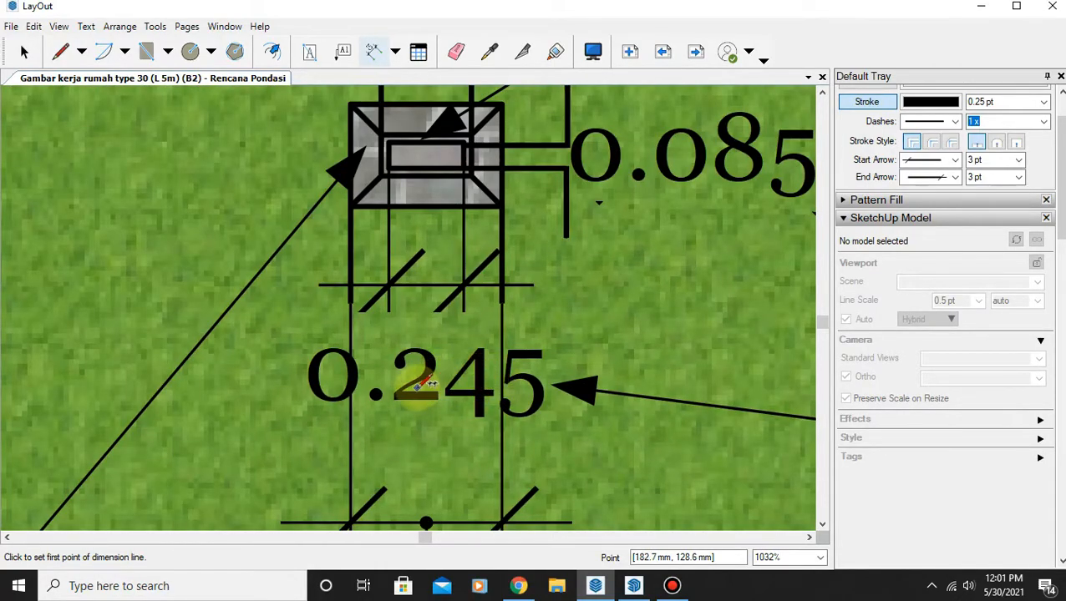
scroll(590, 393, down, 4)
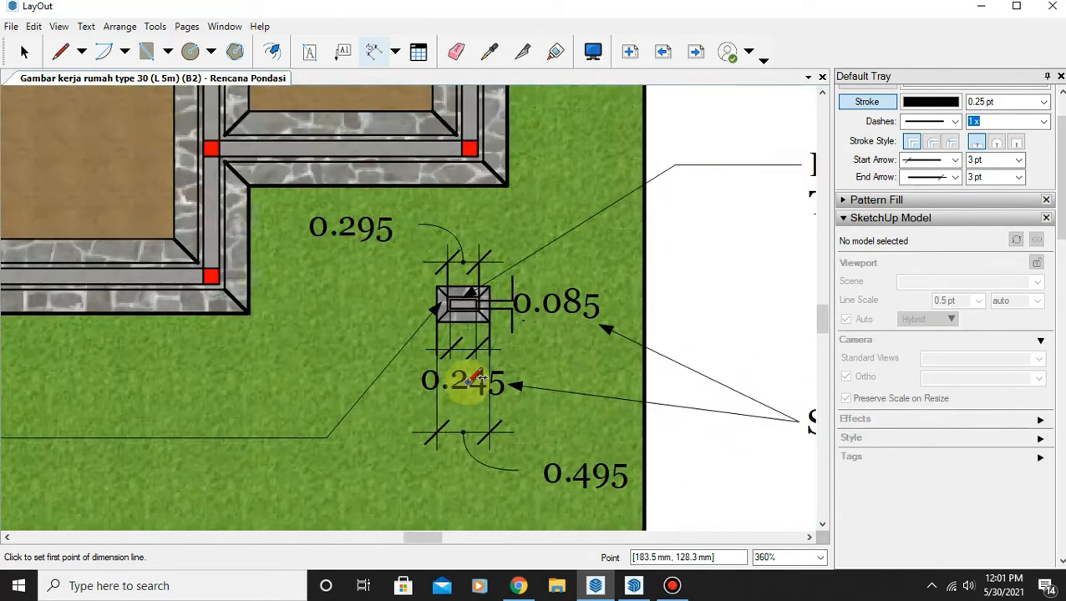
middle_drag(535, 404, 242, 261)
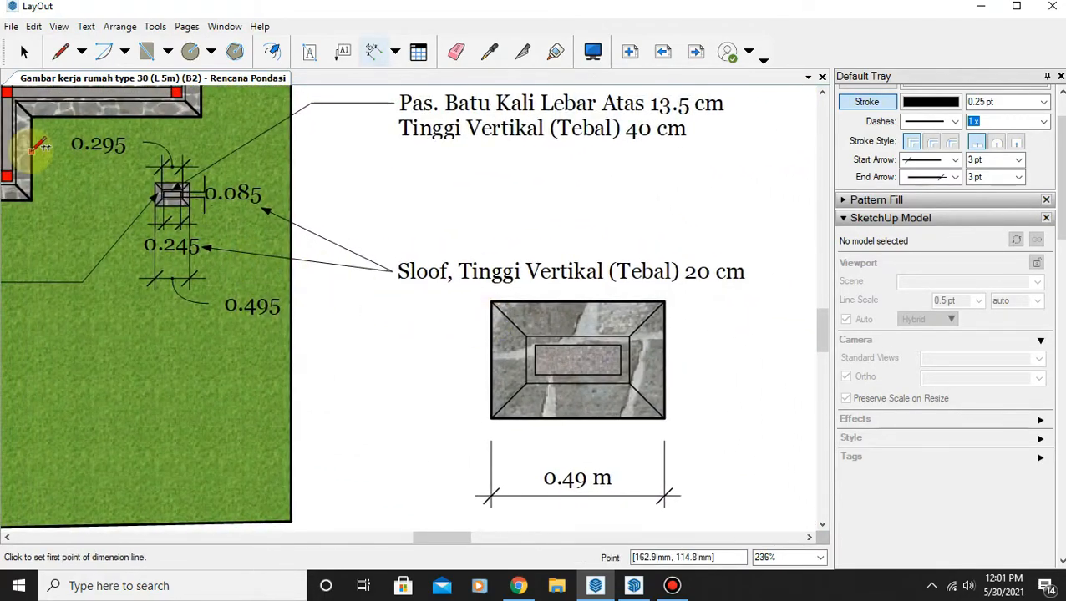
scroll(190, 213, up, 4)
scroll(192, 209, up, 1)
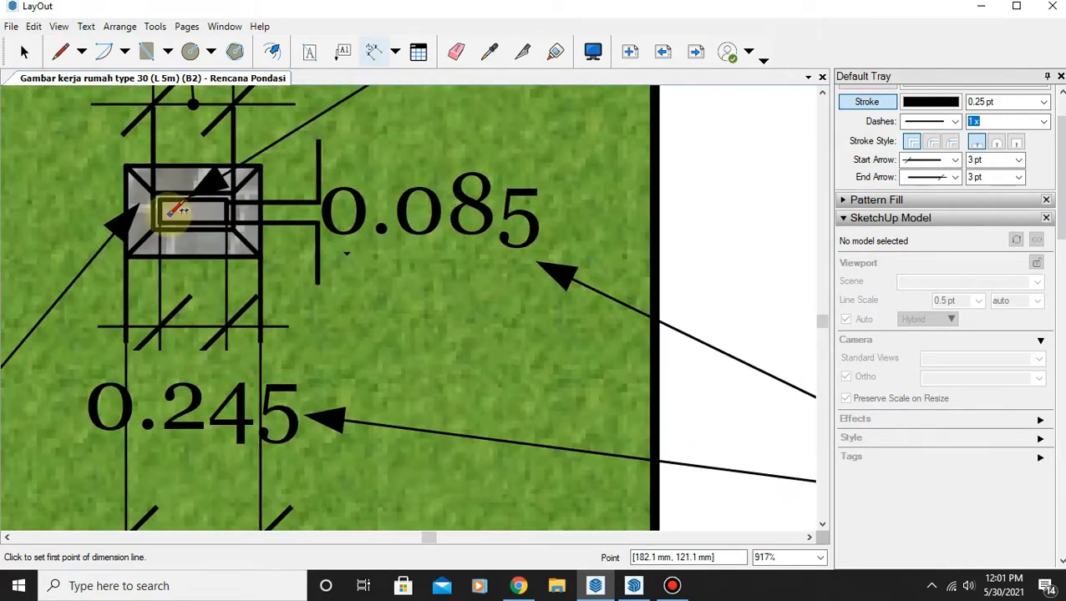
scroll(351, 342, down, 3)
Dimension the width of the enlarged detail's inner rectangle, placing the line between the detail and the overall width dimension.
middle_drag(441, 357, 99, 152)
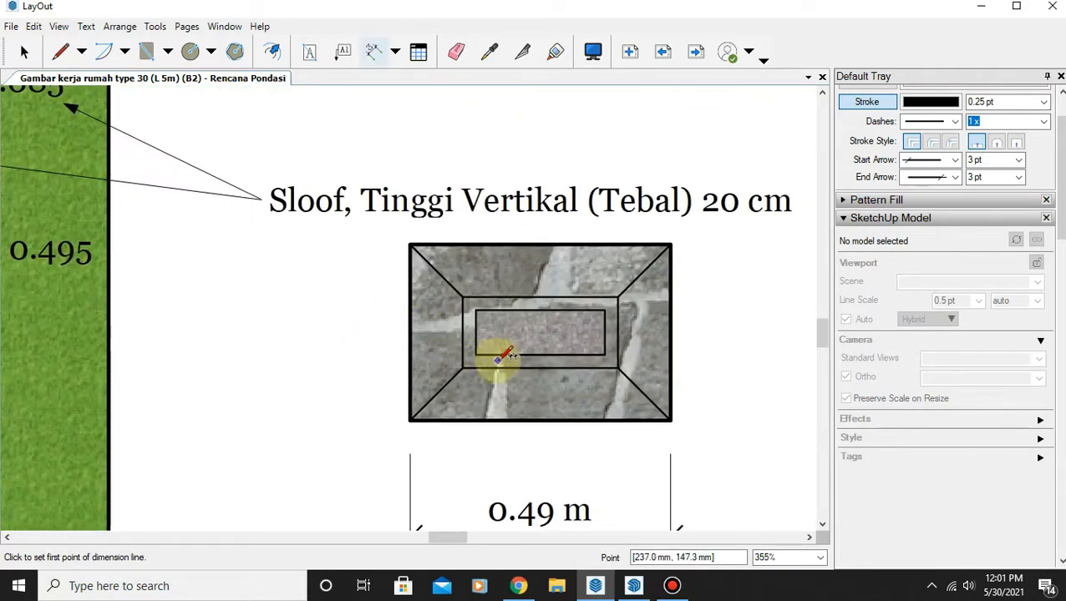
click(603, 351)
click(602, 440)
scroll(602, 440, down, 2)
middle_drag(585, 449, 550, 370)
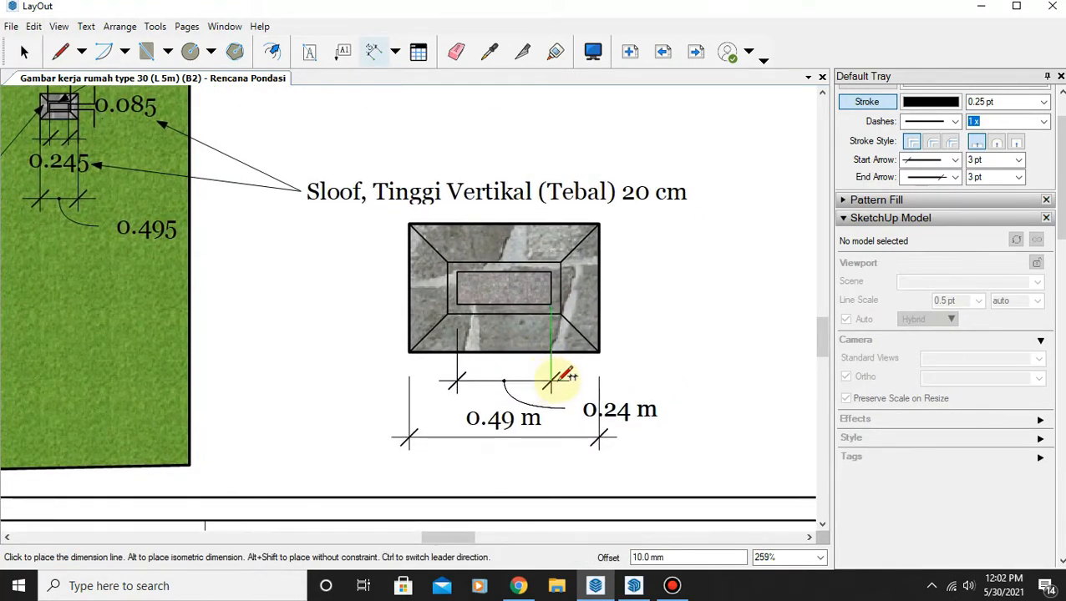
Replace the text of the inner rectangle's width dimension with 0.245.
scroll(626, 405, up, 5)
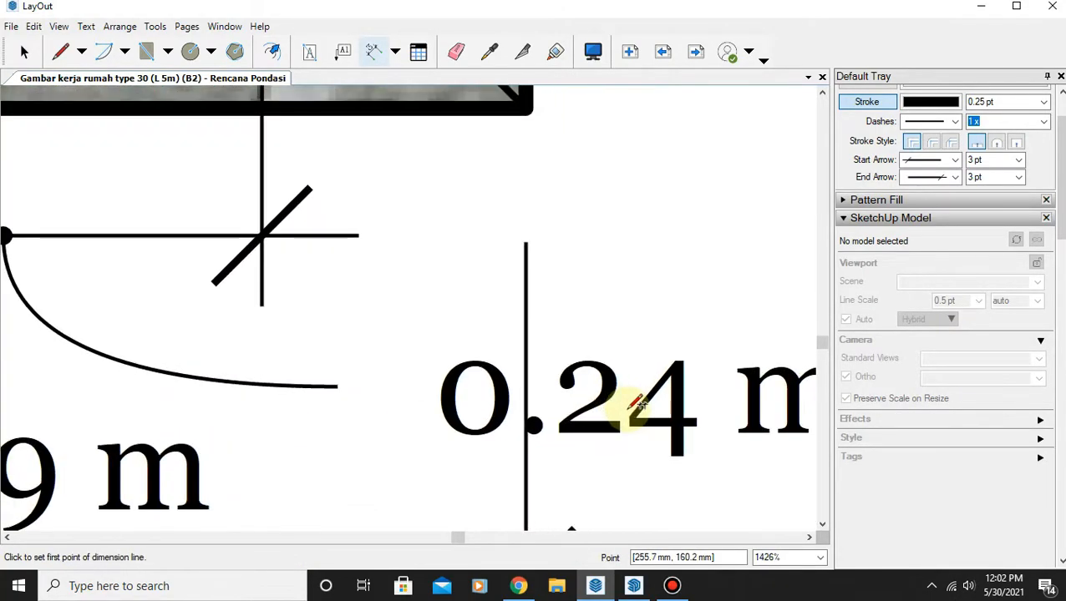
scroll(607, 393, down, 6)
scroll(607, 393, up, 5)
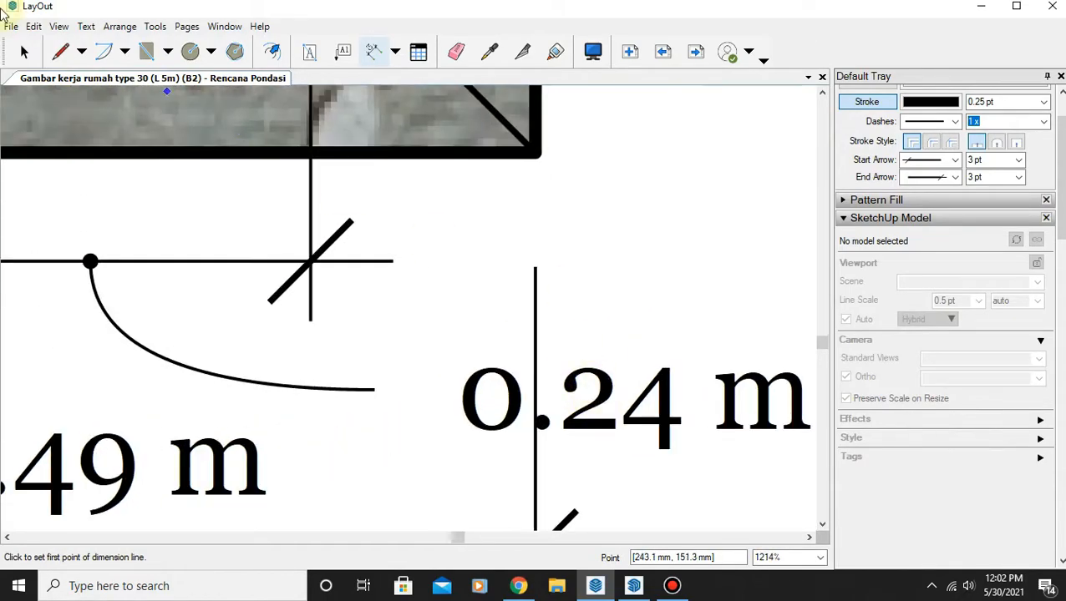
click(25, 50)
scroll(538, 385, down, 3)
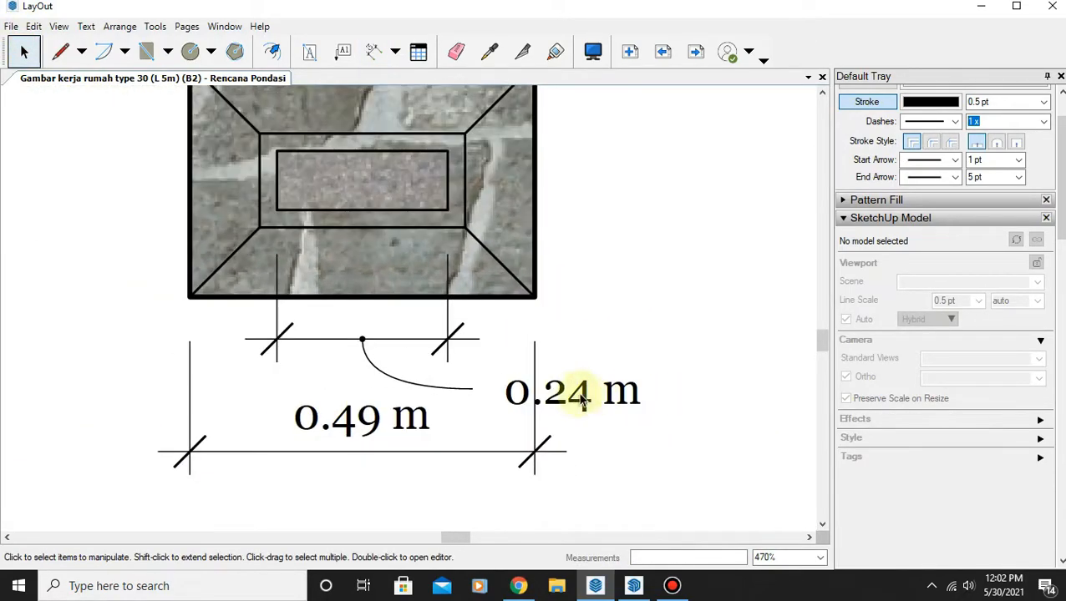
click(581, 397)
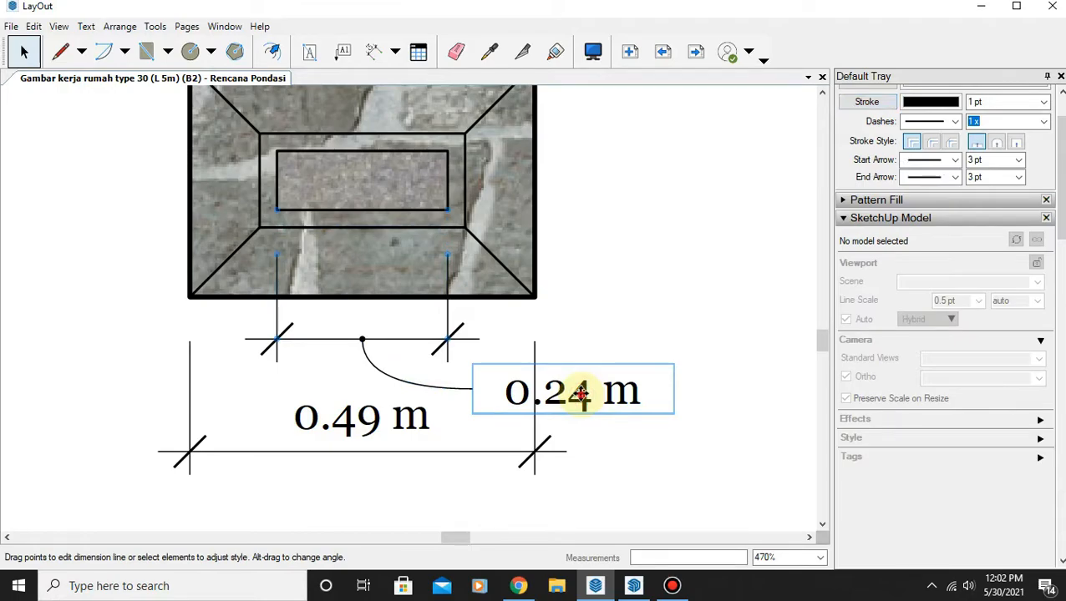
double_click(581, 396)
text(0.)
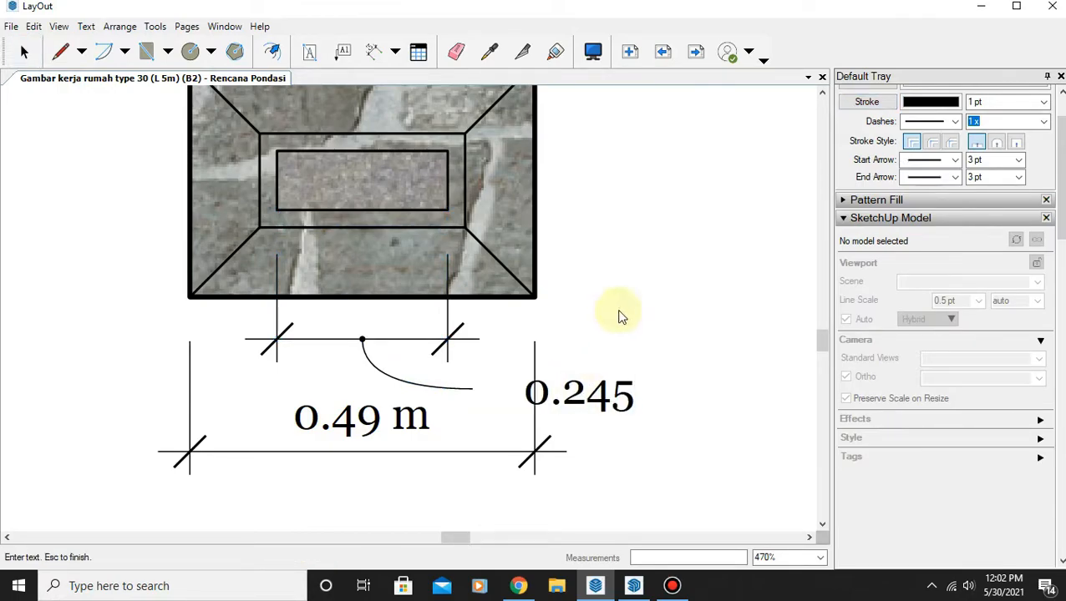
key(Escape)
Examine the original small detail's 0.245 width dimension on the plan by opening its text and leaving it unedited.
scroll(618, 304, down, 6)
scroll(513, 367, up, 3)
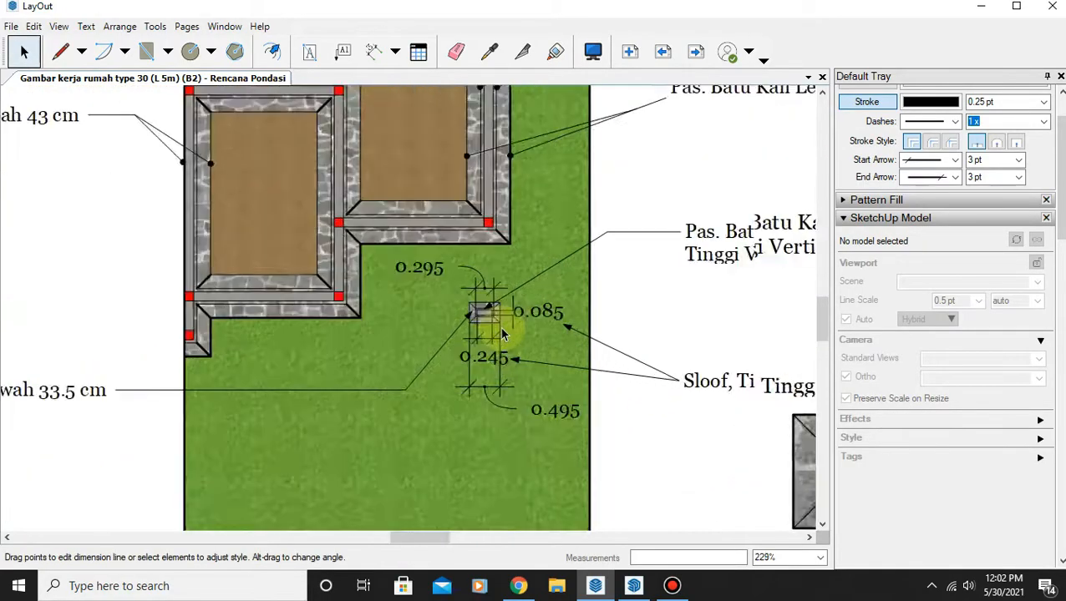
scroll(502, 334, up, 5)
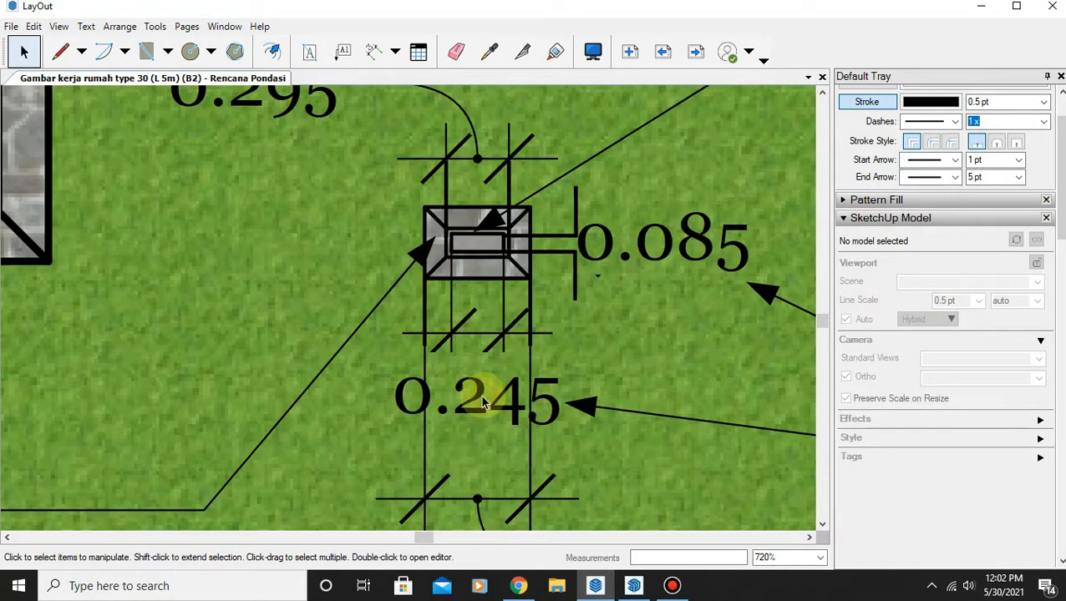
click(482, 402)
scroll(476, 394, up, 2)
double_click(476, 394)
key(Escape)
scroll(474, 389, down, 5)
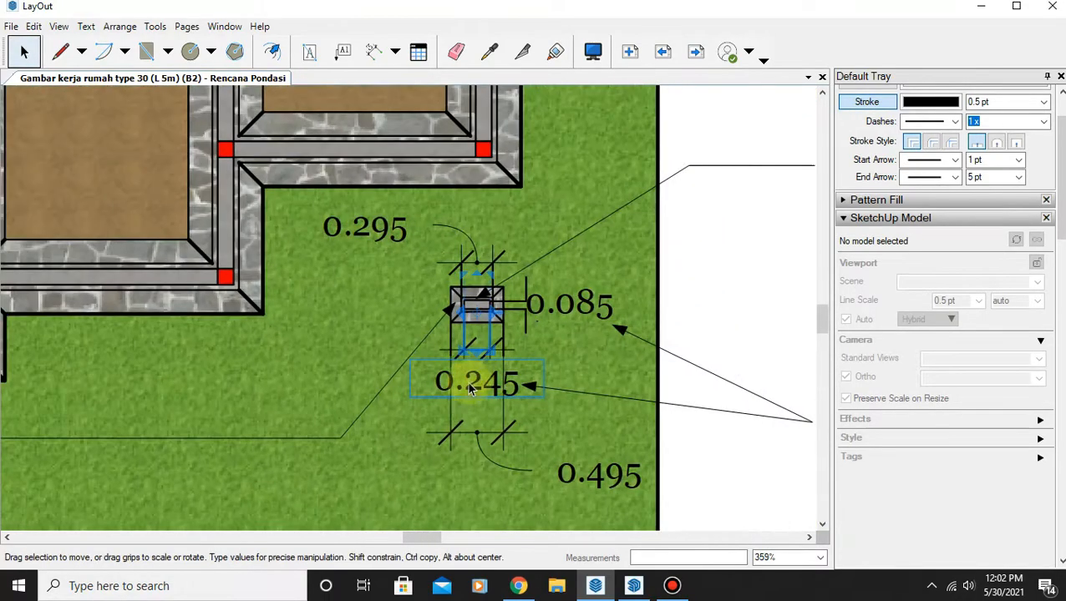
click(511, 192)
click(374, 51)
scroll(472, 321, up, 6)
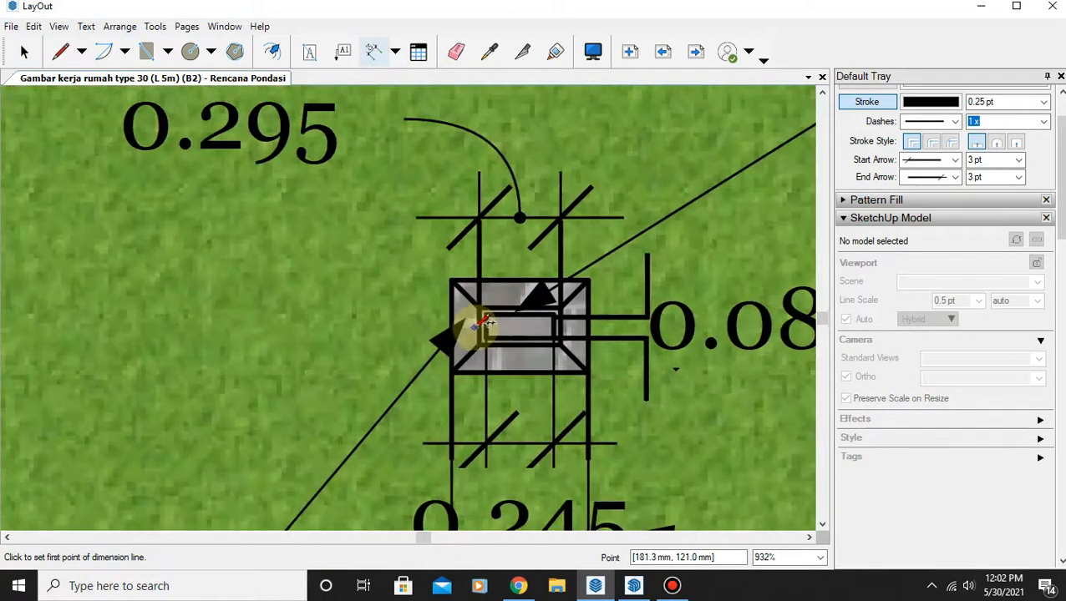
click(482, 335)
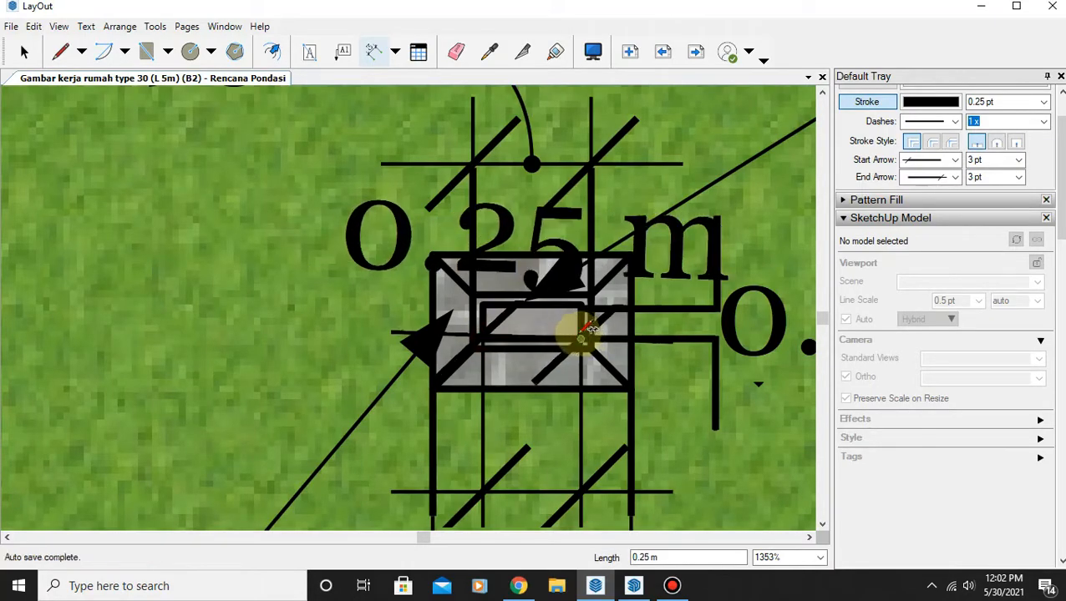
click(576, 333)
scroll(542, 402, down, 3)
middle_drag(543, 405, 542, 187)
scroll(517, 380, down, 2)
key(Escape)
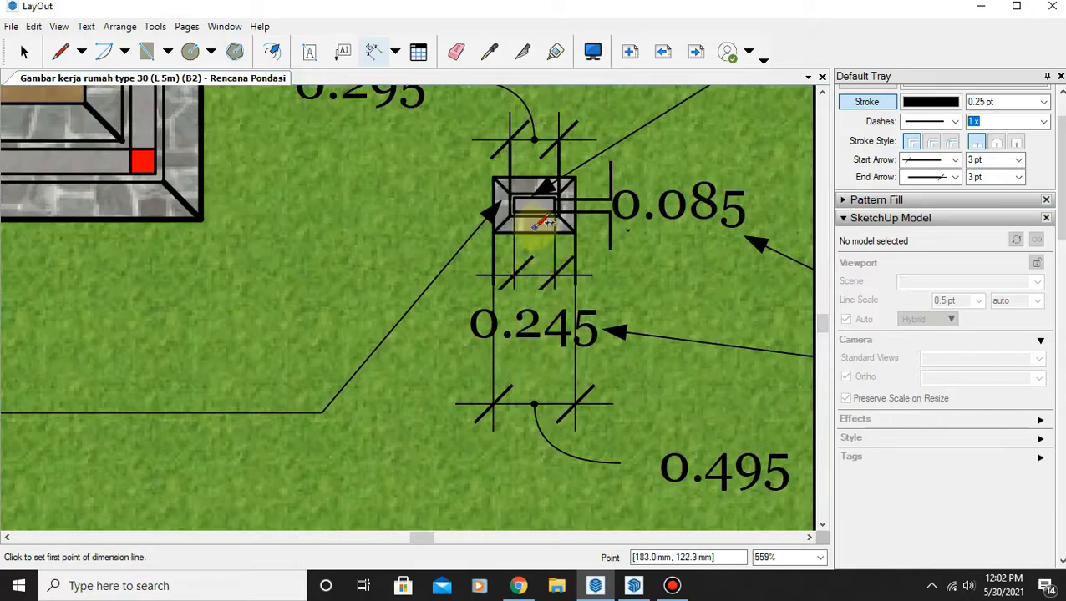
Try to dimension the inner rectangle's width on the original small detail, with the dimension line below the 0.495 dimension.
scroll(537, 209, up, 8)
click(461, 226)
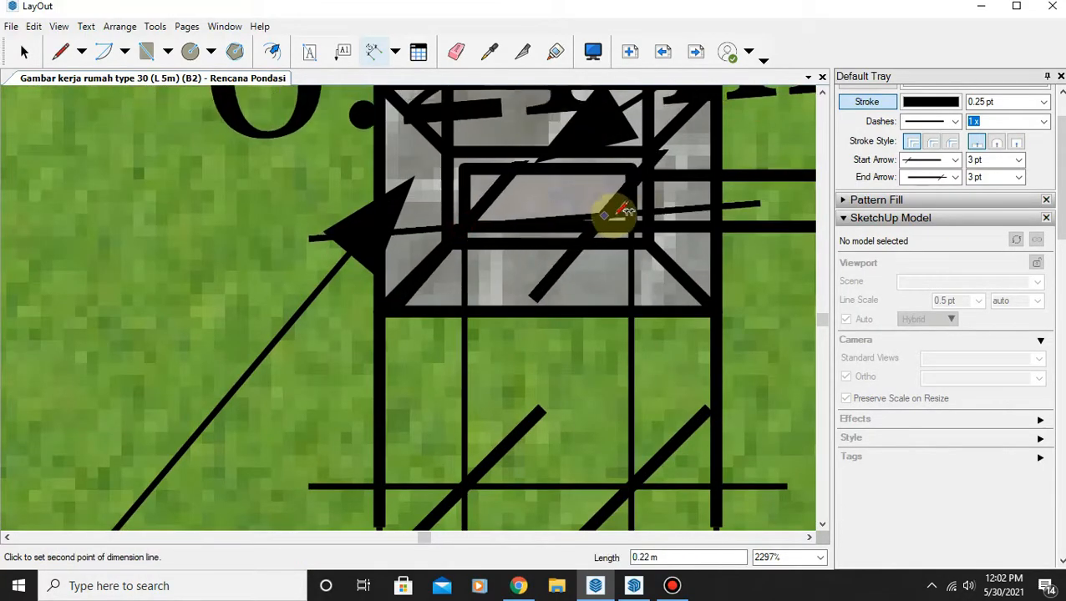
click(633, 224)
scroll(633, 223, down, 8)
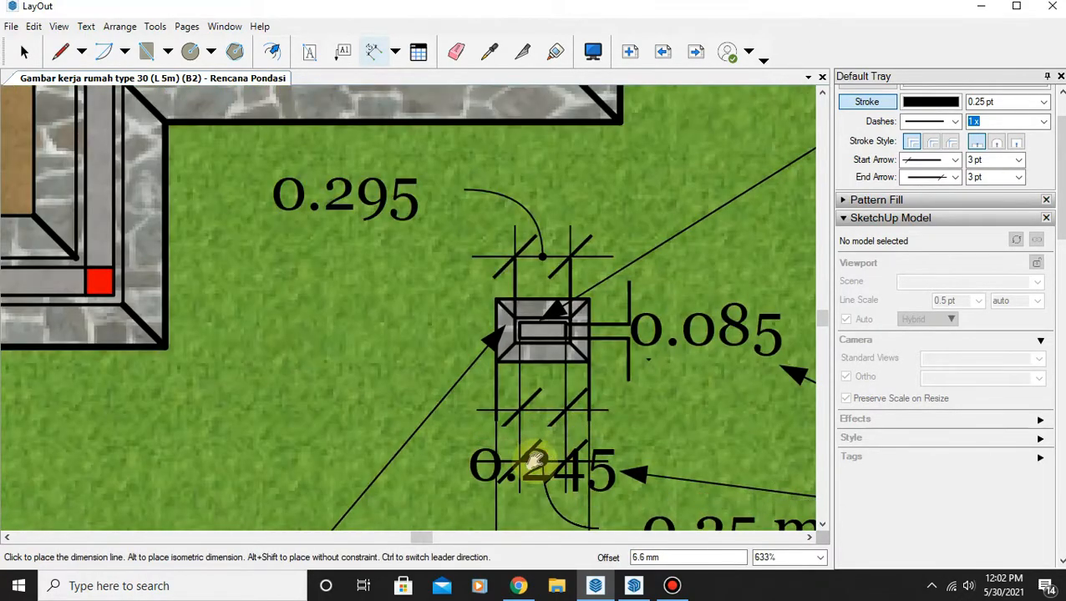
scroll(518, 351, up, 2)
scroll(497, 359, down, 1)
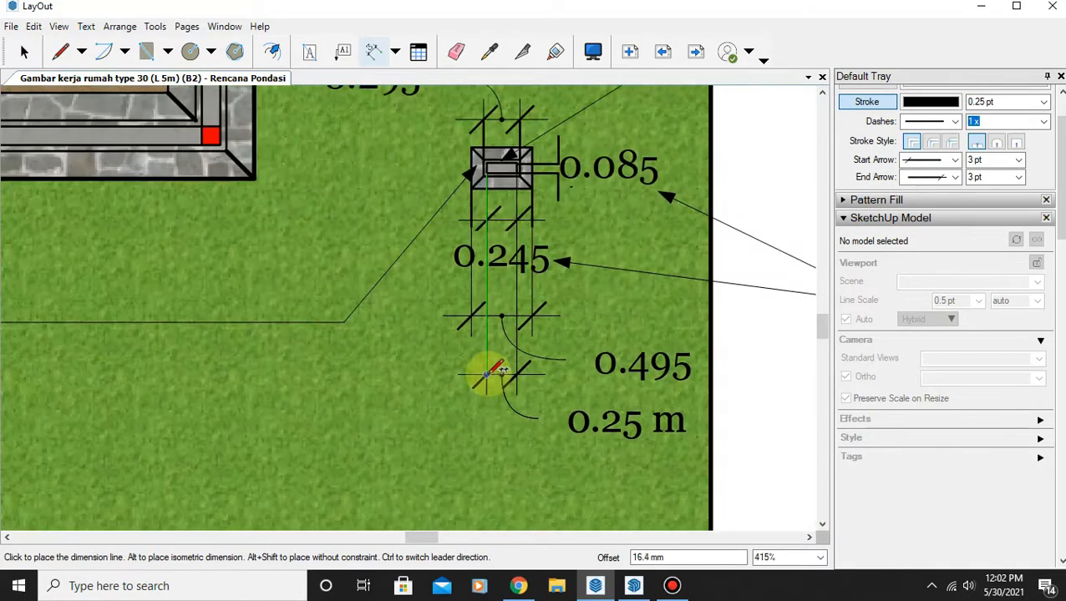
scroll(501, 363, up, 3)
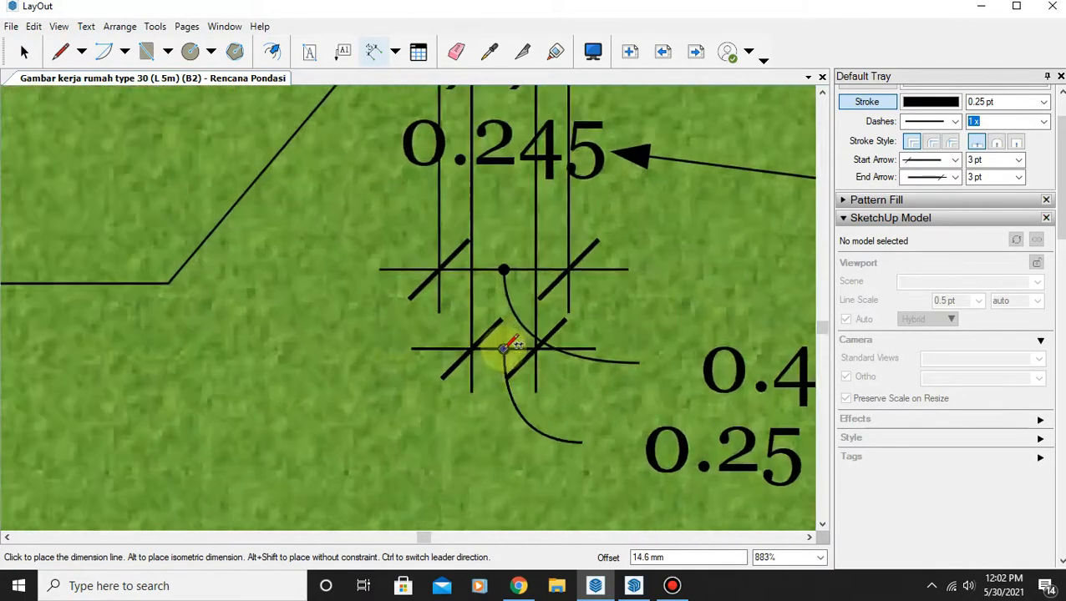
scroll(505, 349, down, 3)
scroll(422, 348, down, 3)
middle_drag(528, 324, 280, 260)
scroll(498, 384, up, 5)
middle_drag(413, 383, 480, 338)
key(d)
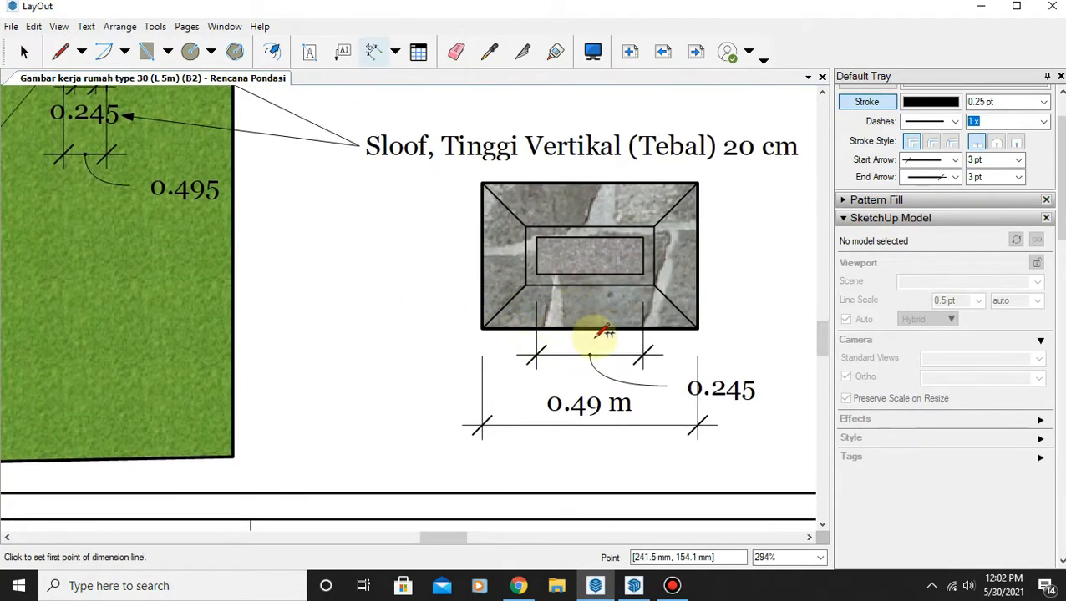
Compare the dimensions of the original small detail on the plan with those of the enlarged detail.
scroll(249, 289, down, 3)
middle_drag(234, 287, 558, 385)
middle_drag(566, 310, 423, 300)
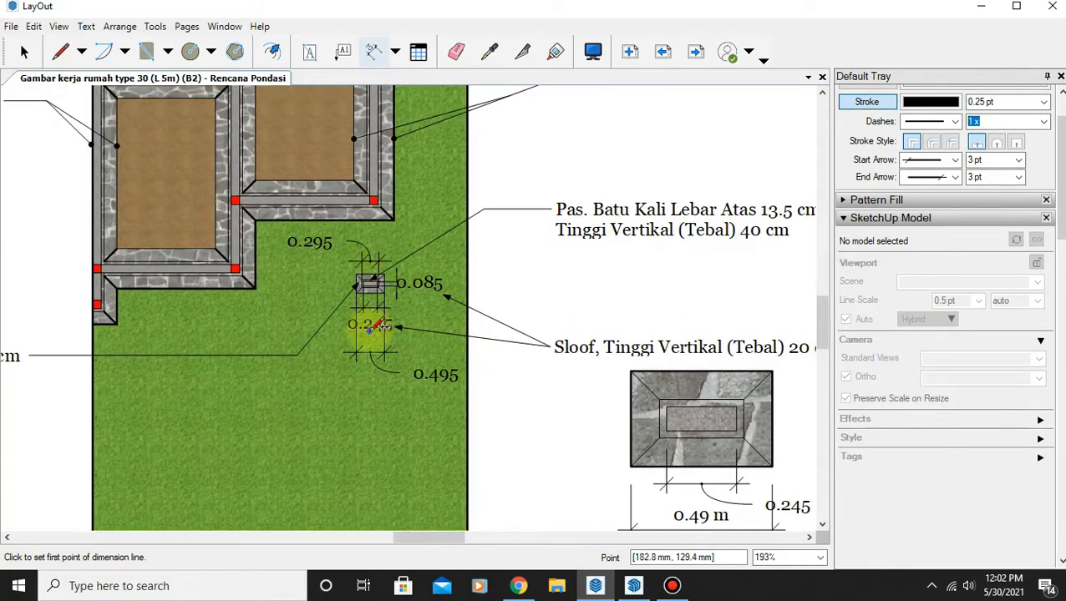
scroll(345, 294, up, 3)
scroll(436, 328, down, 4)
middle_drag(569, 371, 456, 314)
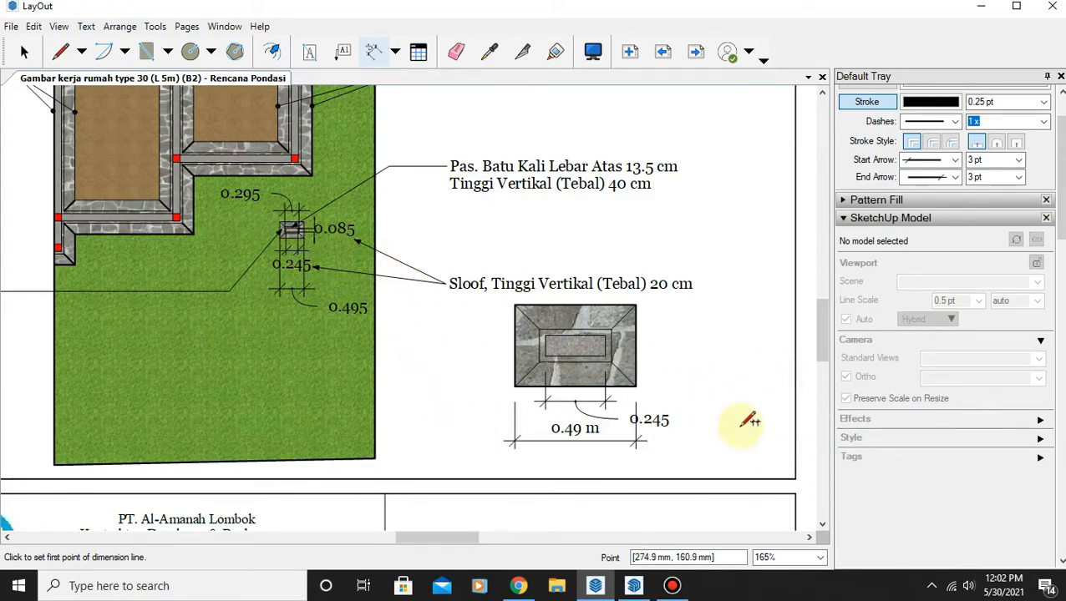
scroll(634, 417, up, 3)
scroll(453, 231, down, 3)
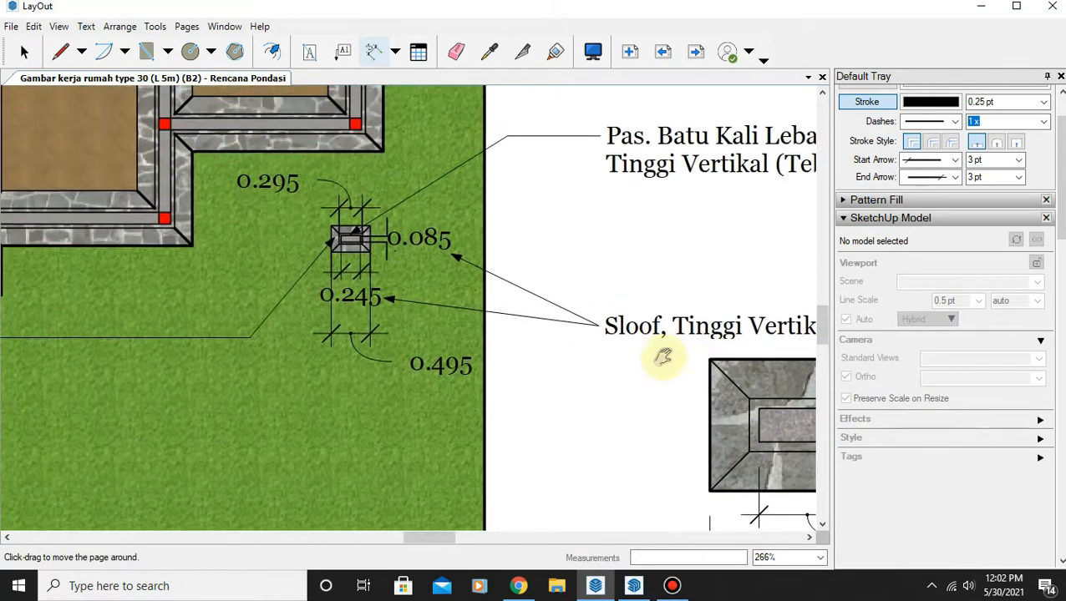
scroll(571, 440, up, 5)
scroll(585, 326, down, 6)
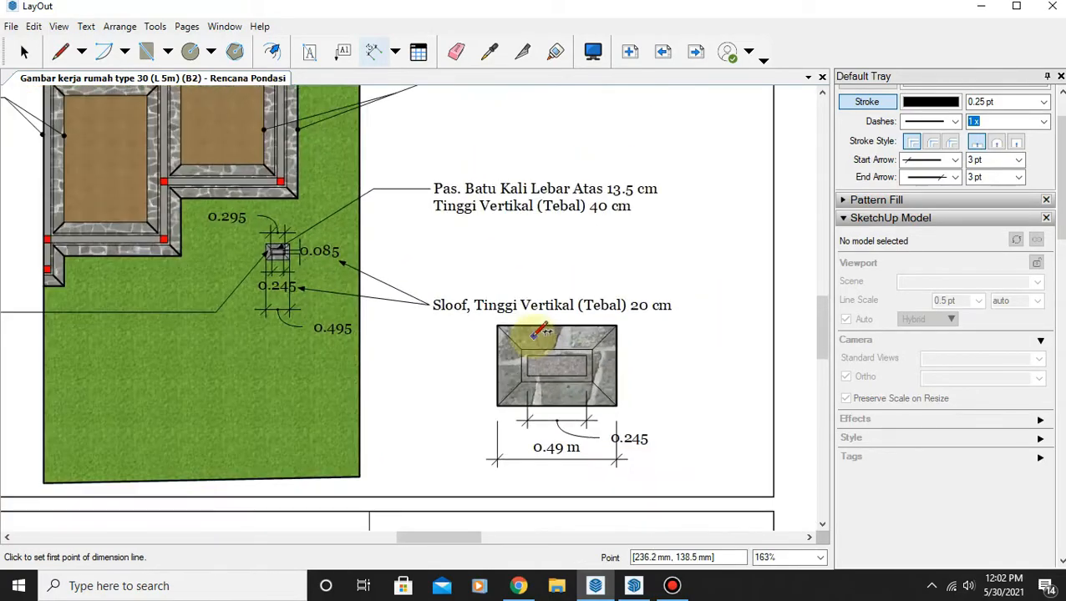
Select the plan viewport and the enlarged detail's viewport in turn to compare them, and clear the selection.
click(20, 54)
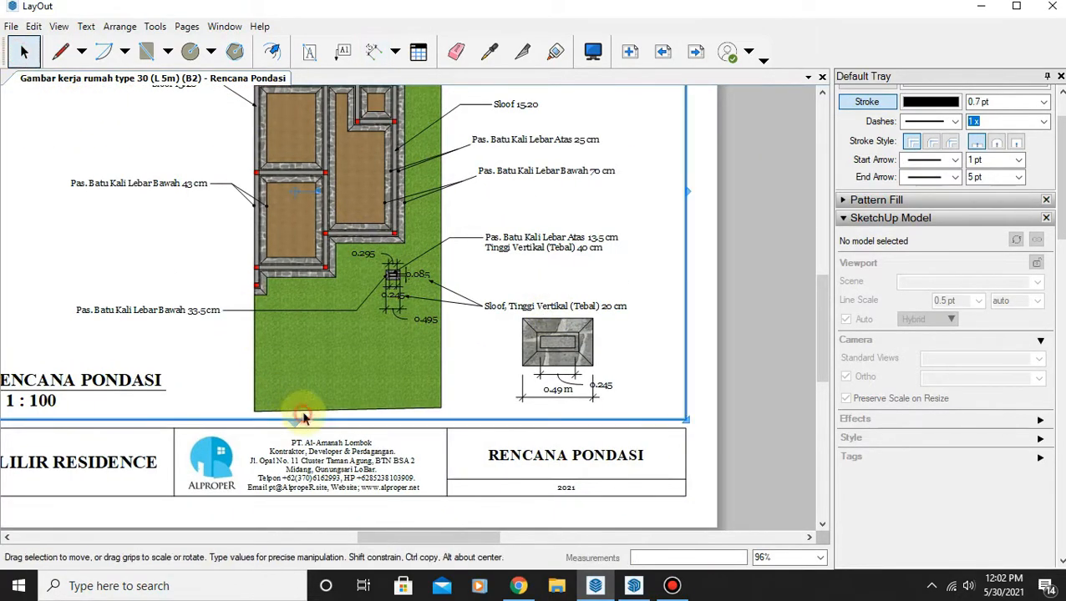
click(325, 361)
click(553, 331)
click(277, 296)
click(560, 340)
click(351, 340)
click(566, 354)
click(363, 319)
click(549, 335)
click(372, 325)
click(561, 333)
scroll(491, 345, up, 2)
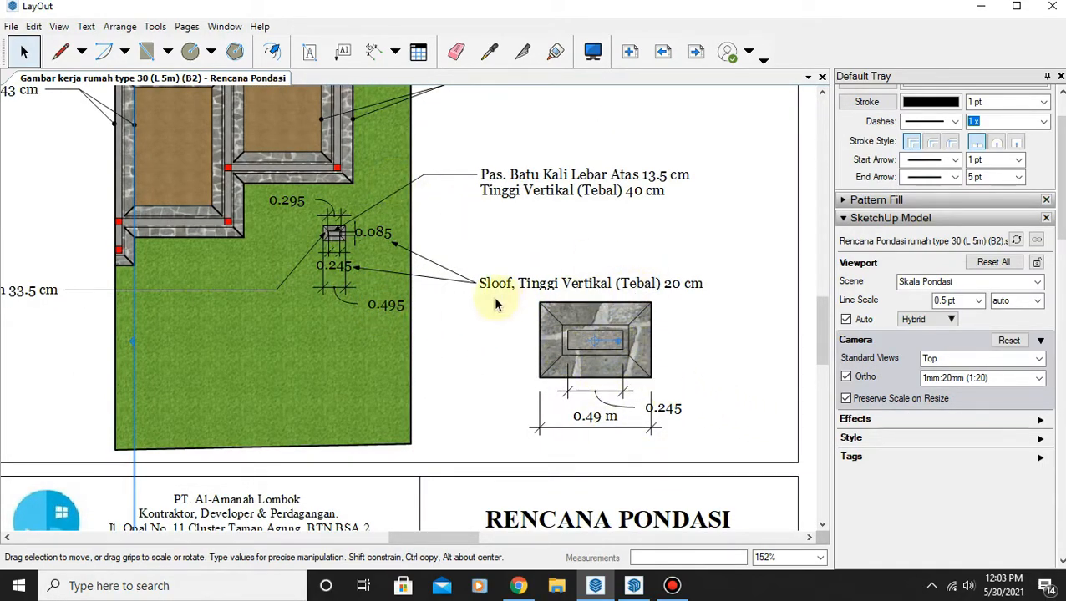
click(326, 260)
click(616, 326)
click(668, 337)
scroll(601, 325, up, 1)
scroll(619, 324, down, 2)
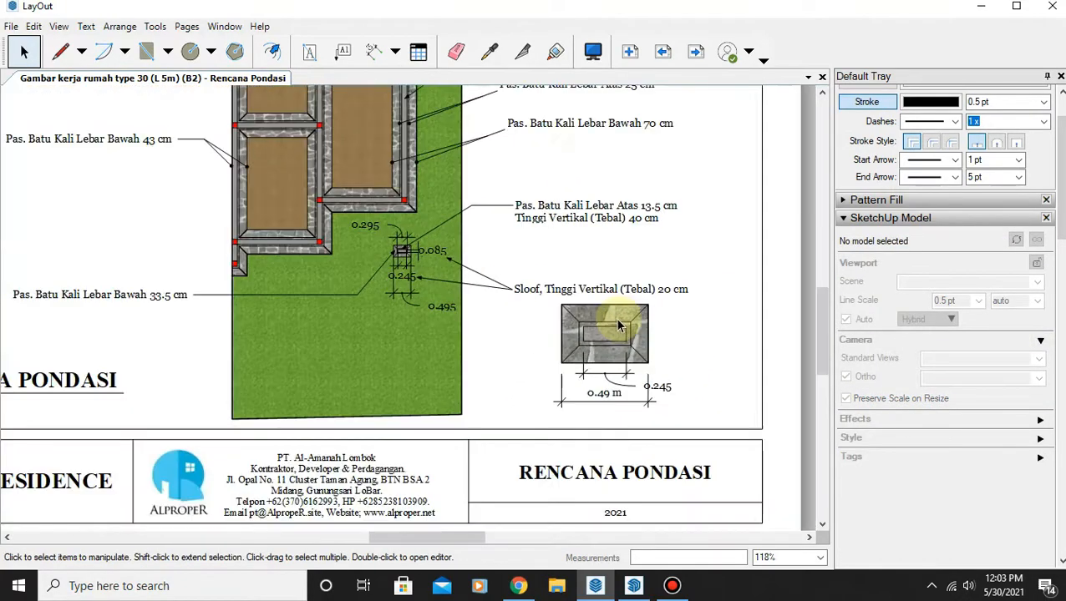
scroll(588, 325, up, 2)
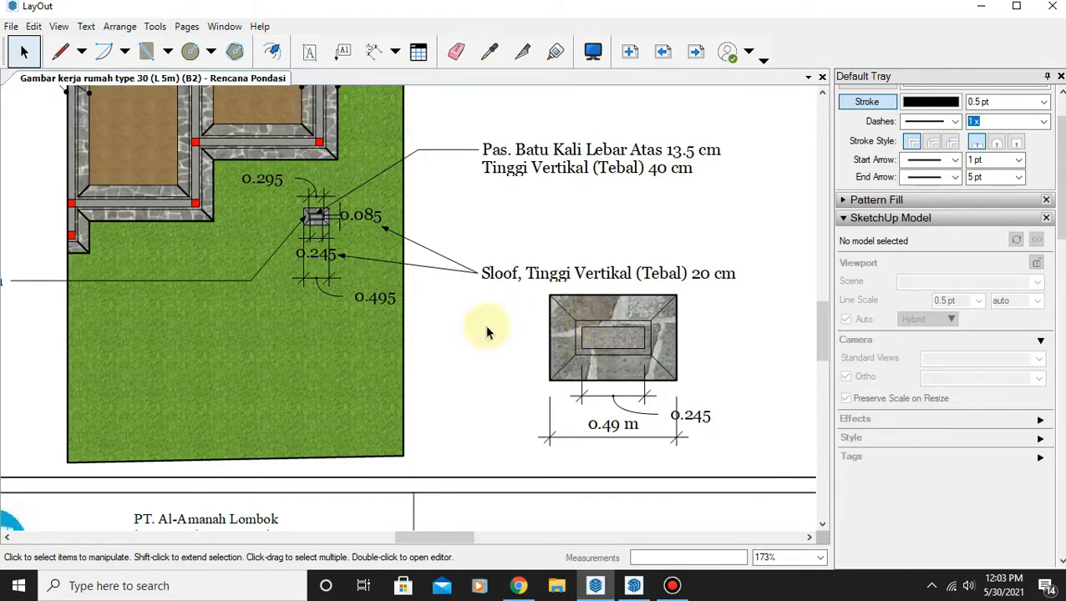
middle_drag(529, 312, 465, 378)
scroll(531, 328, down, 4)
scroll(420, 291, up, 1)
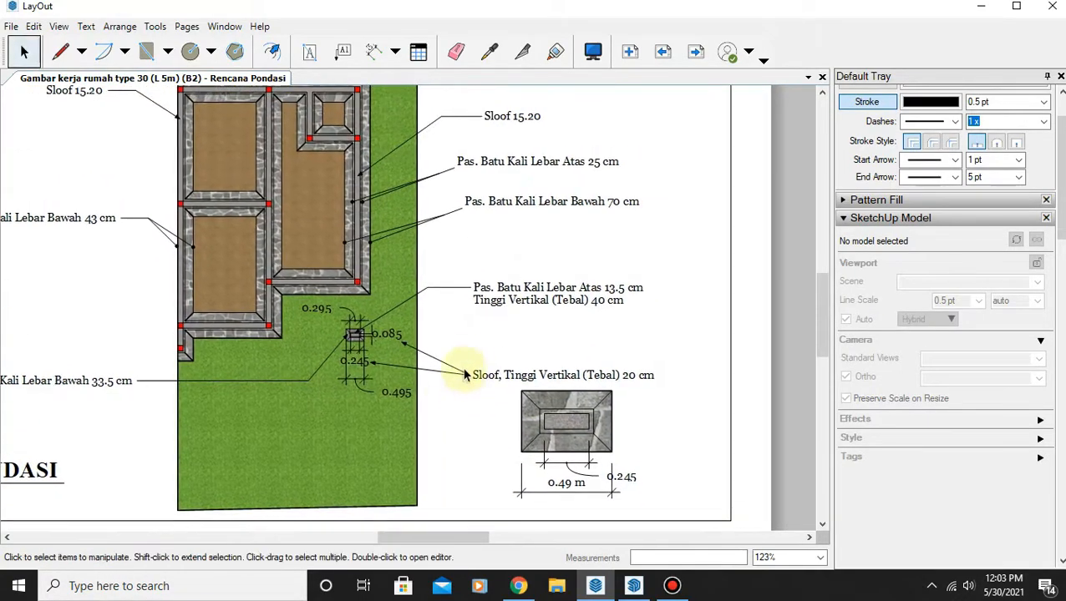
scroll(466, 359, down, 4)
middle_drag(481, 305, 486, 357)
scroll(455, 393, up, 5)
middle_drag(596, 424, 591, 309)
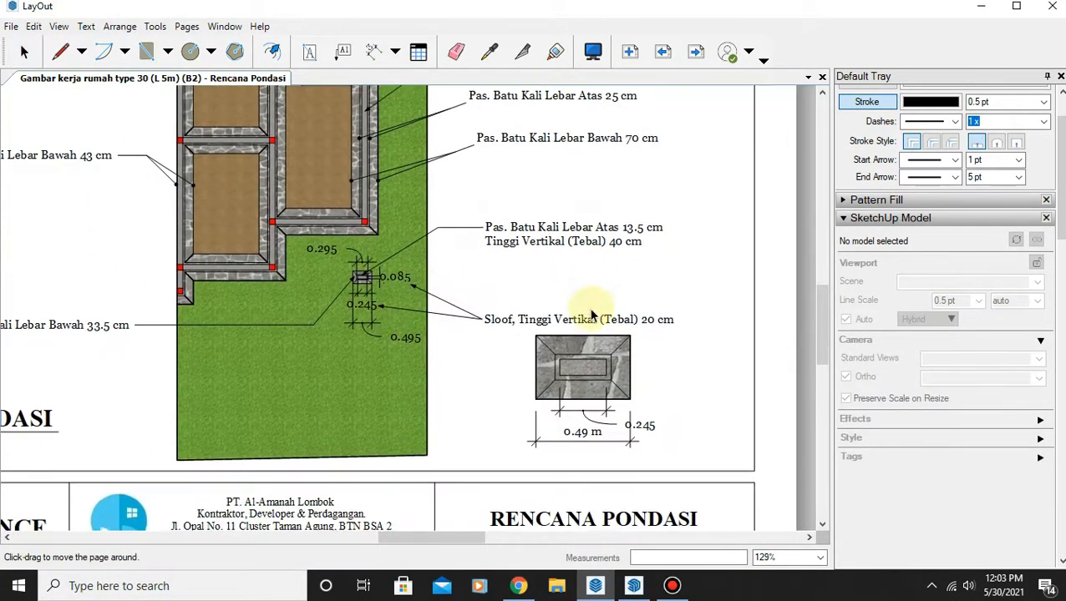
scroll(539, 352, down, 2)
scroll(404, 325, up, 4)
scroll(456, 313, up, 4)
scroll(456, 313, down, 3)
middle_drag(575, 344, 485, 345)
Try to place a label leader from the original small detail toward the enlarged detail, and undo it.
click(343, 51)
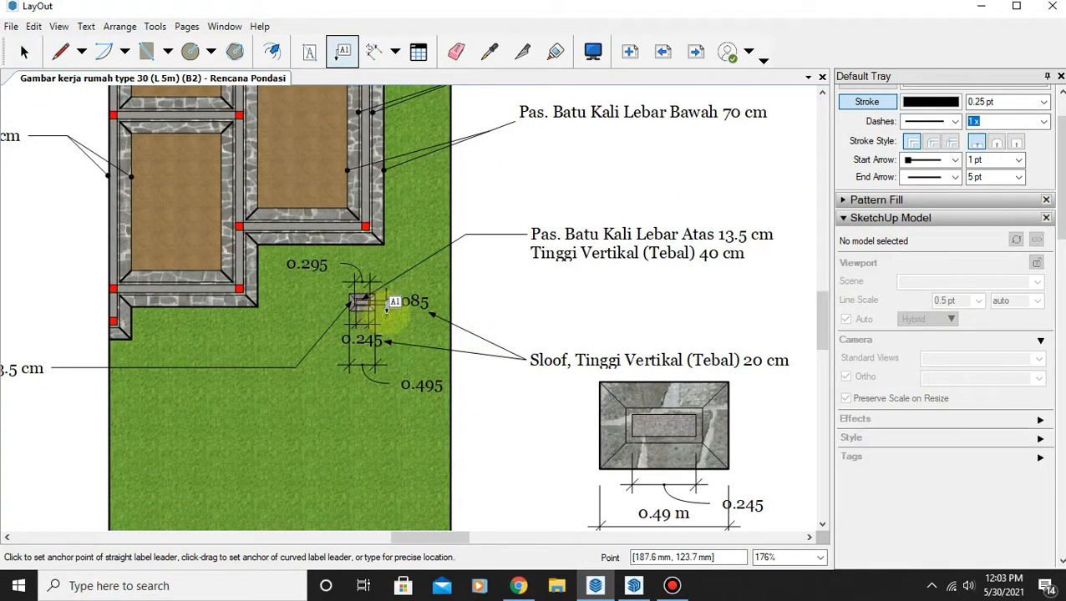
click(375, 305)
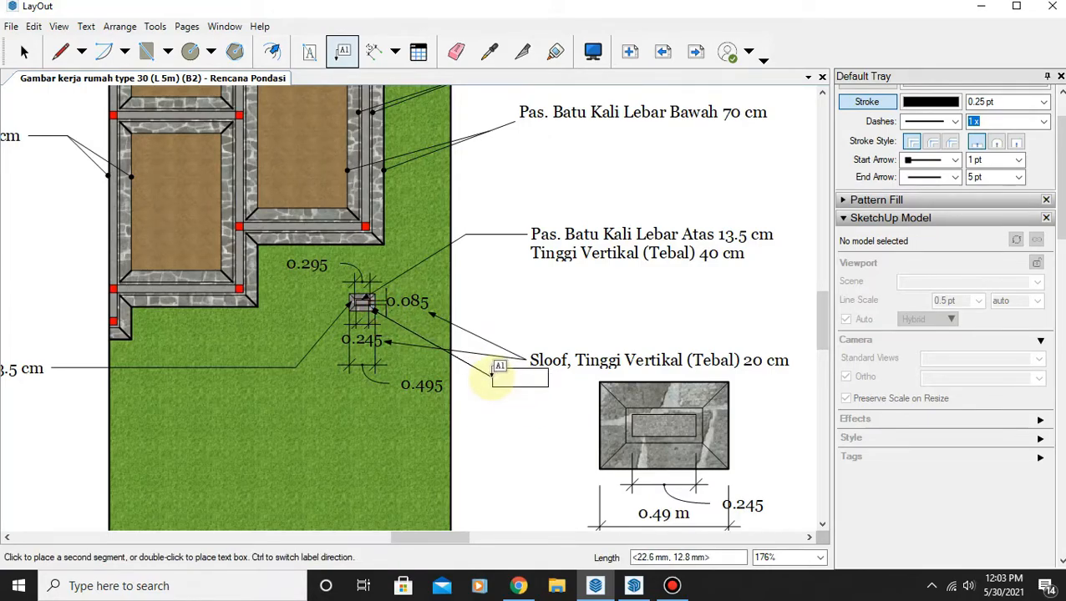
click(490, 376)
click(489, 374)
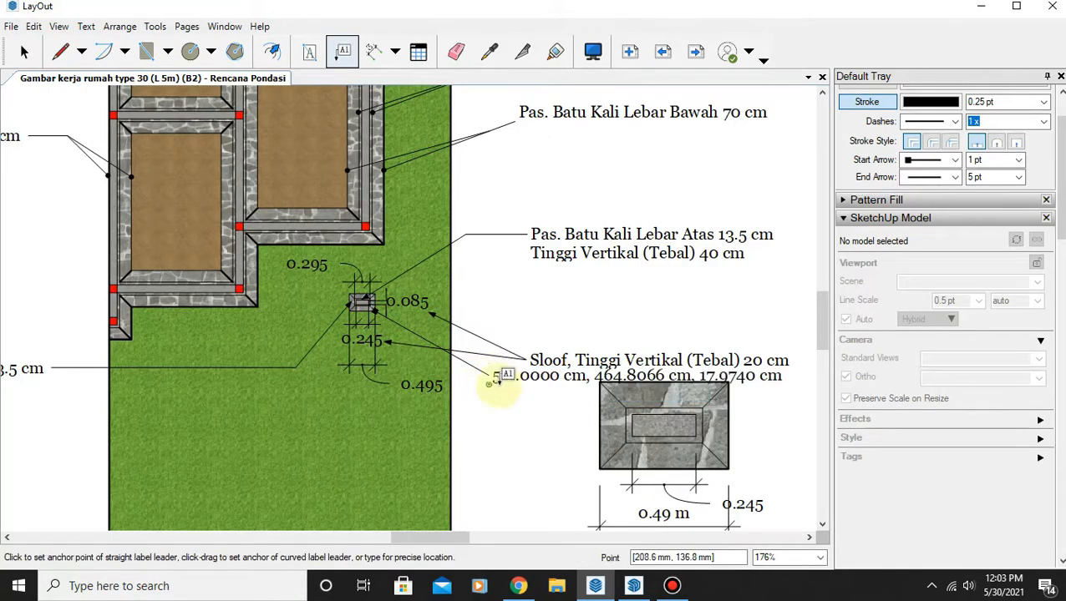
key(ctrl+z)
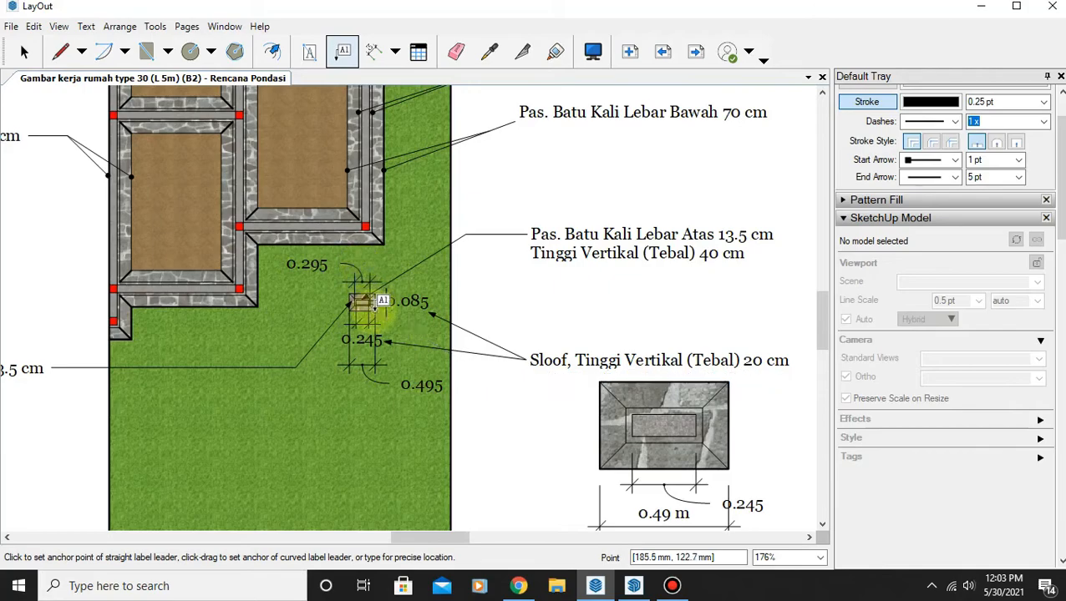
Connect the original small detail to the enlarged detail's edge with two label leaders without text that meet between them.
click(384, 314)
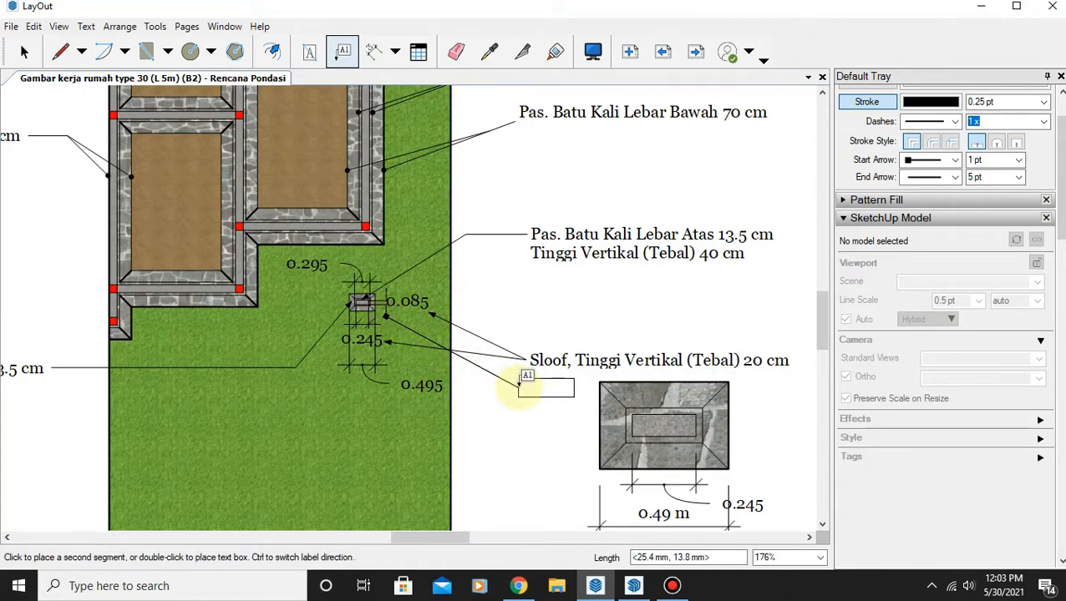
click(511, 378)
click(511, 378)
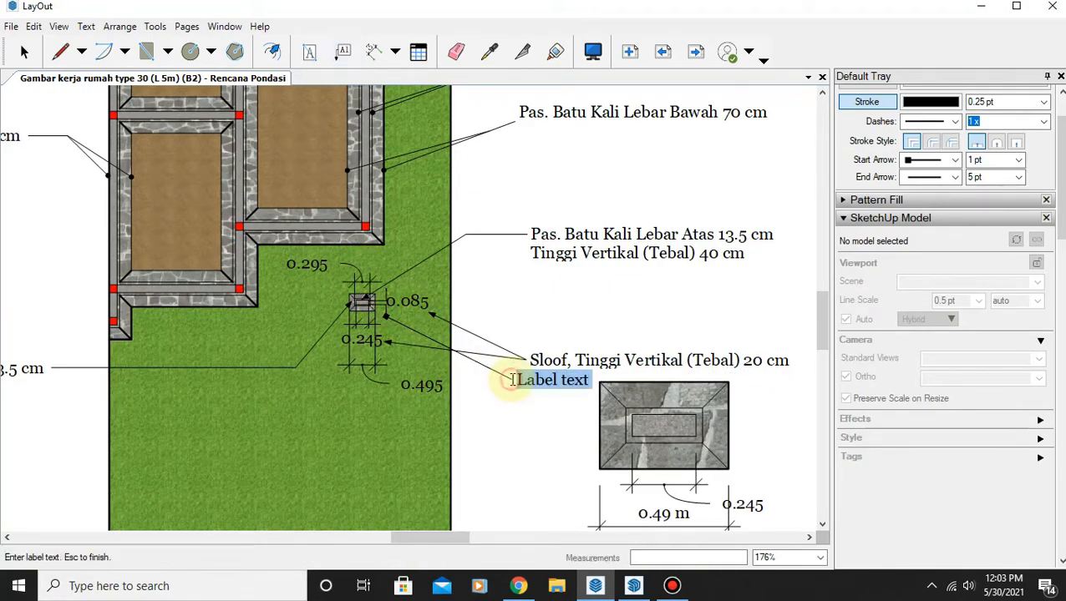
key(Escape)
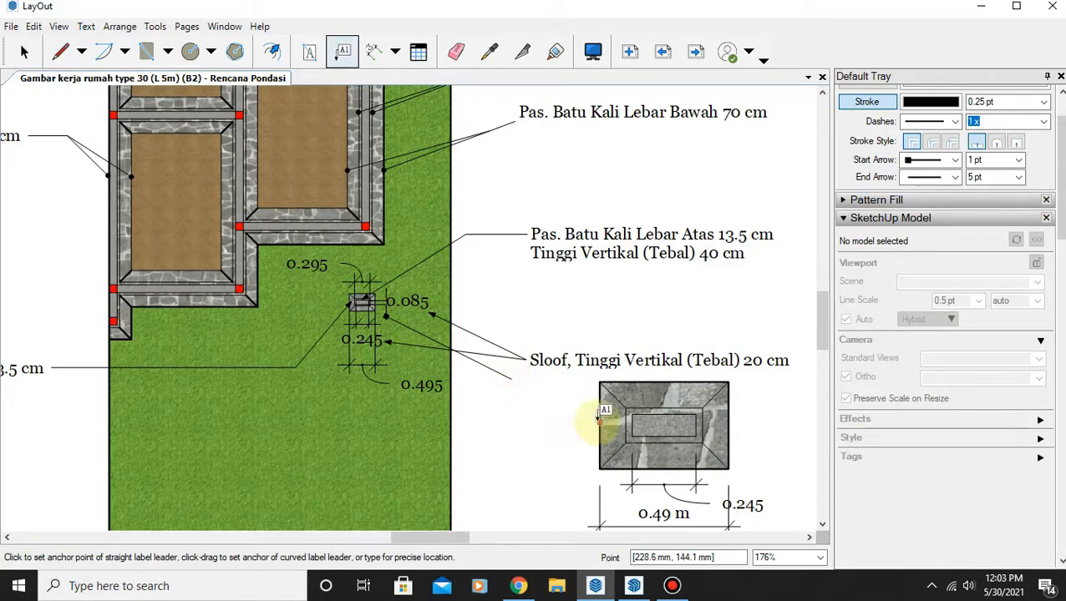
click(599, 420)
double_click(507, 378)
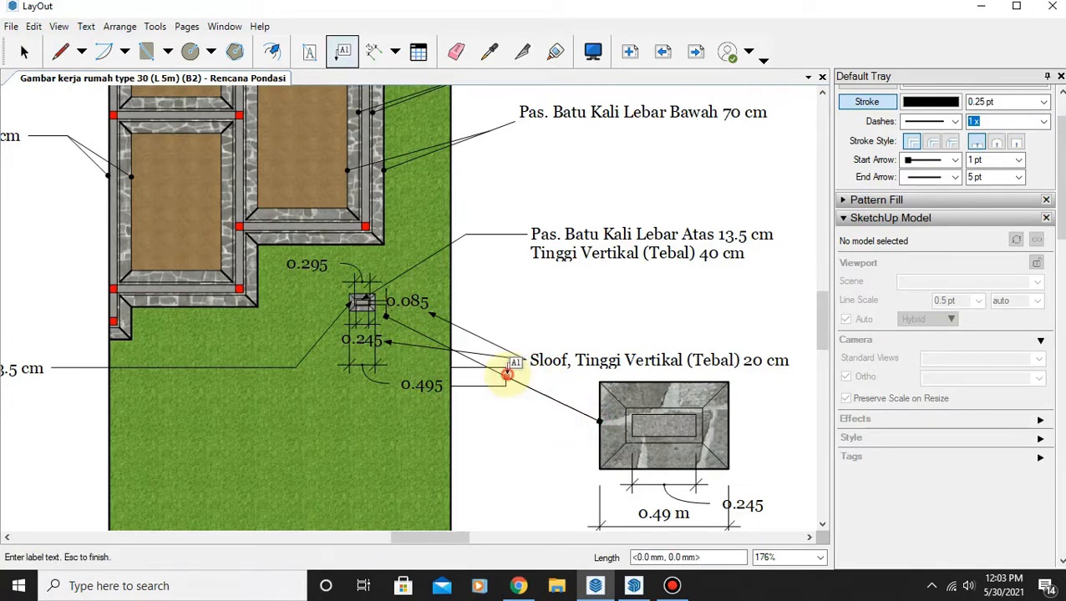
key(BackSpace)
Give both connecting leaders a solid filled start arrow with a size of 5 pt.
click(23, 51)
click(477, 360)
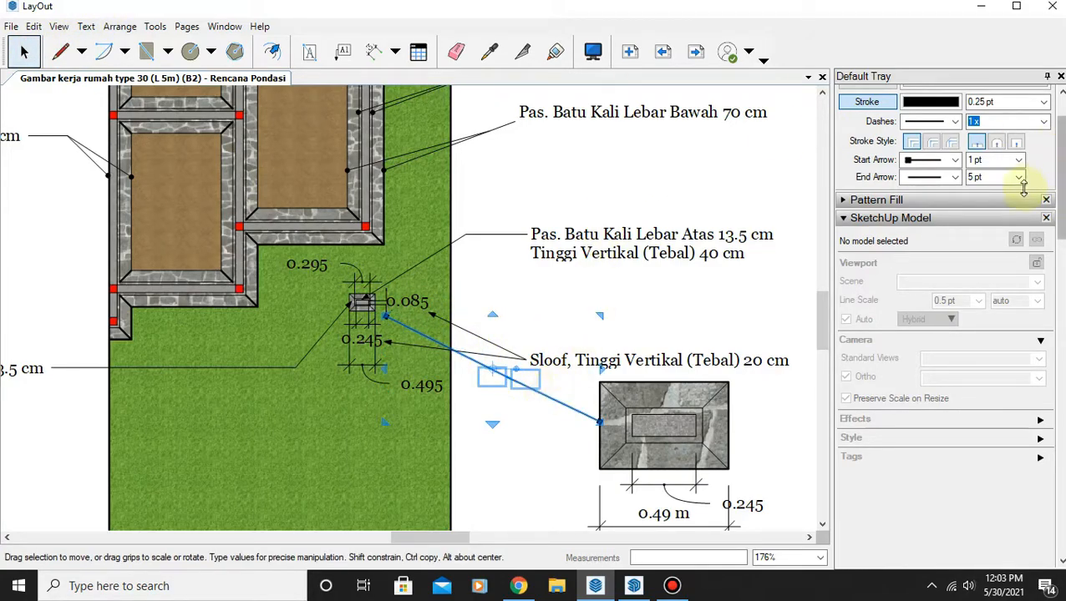
click(925, 161)
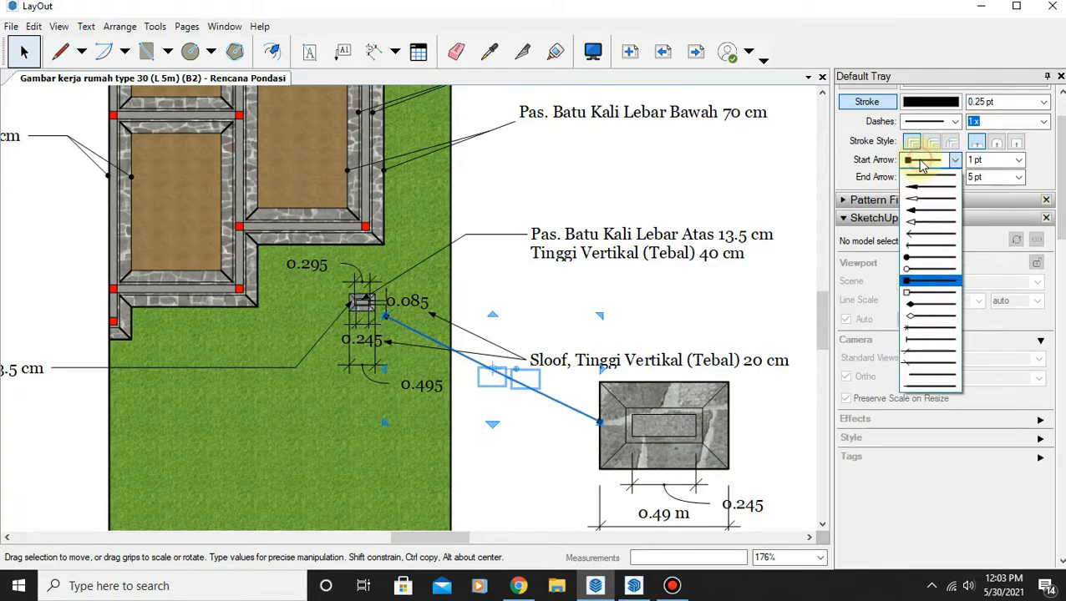
click(930, 211)
click(1018, 159)
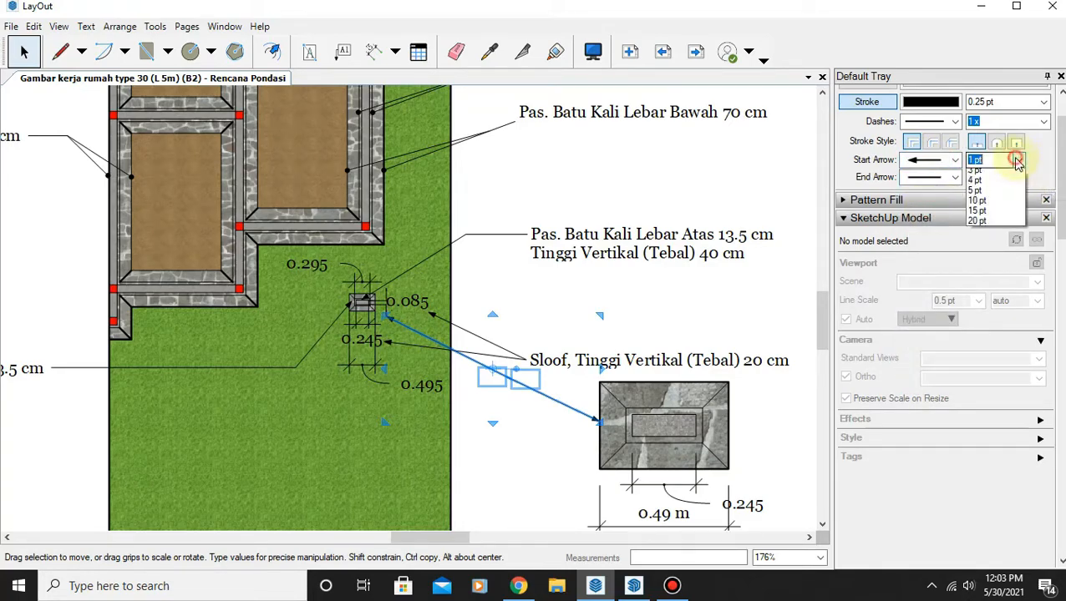
click(975, 236)
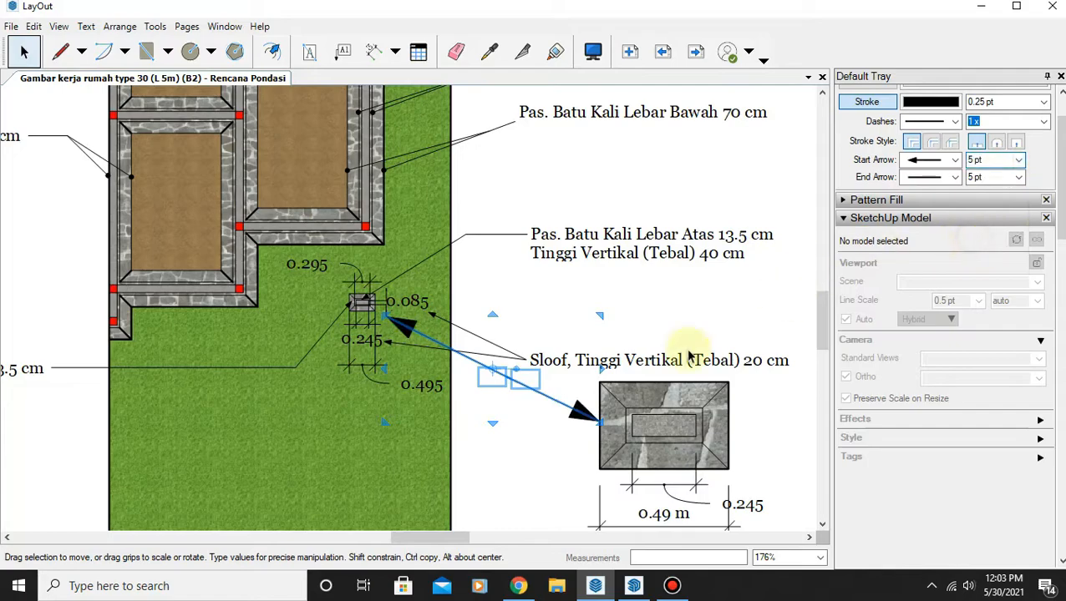
click(627, 309)
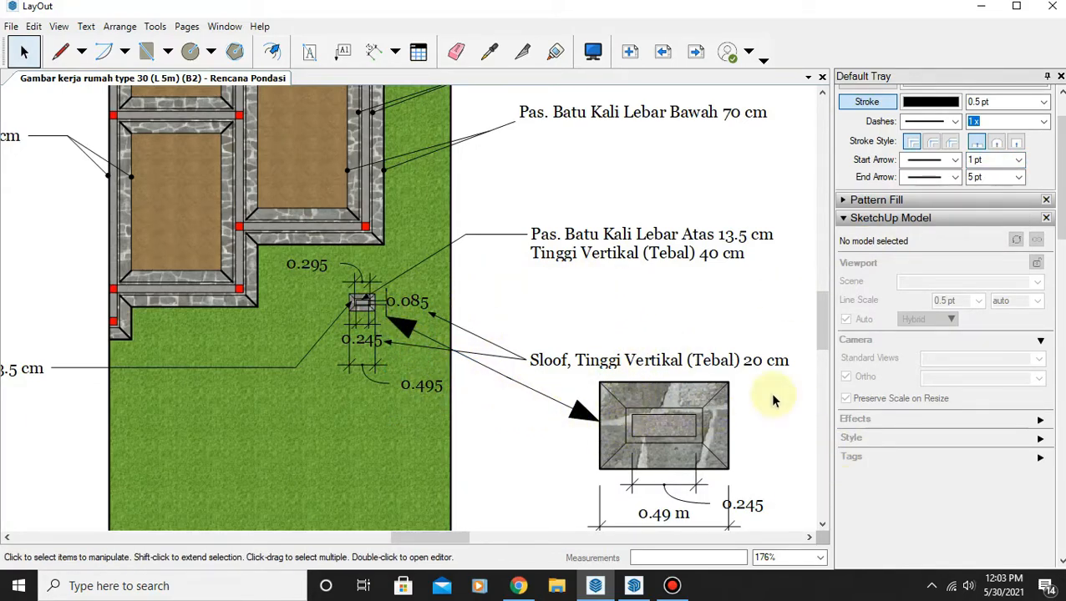
scroll(693, 411, down, 5)
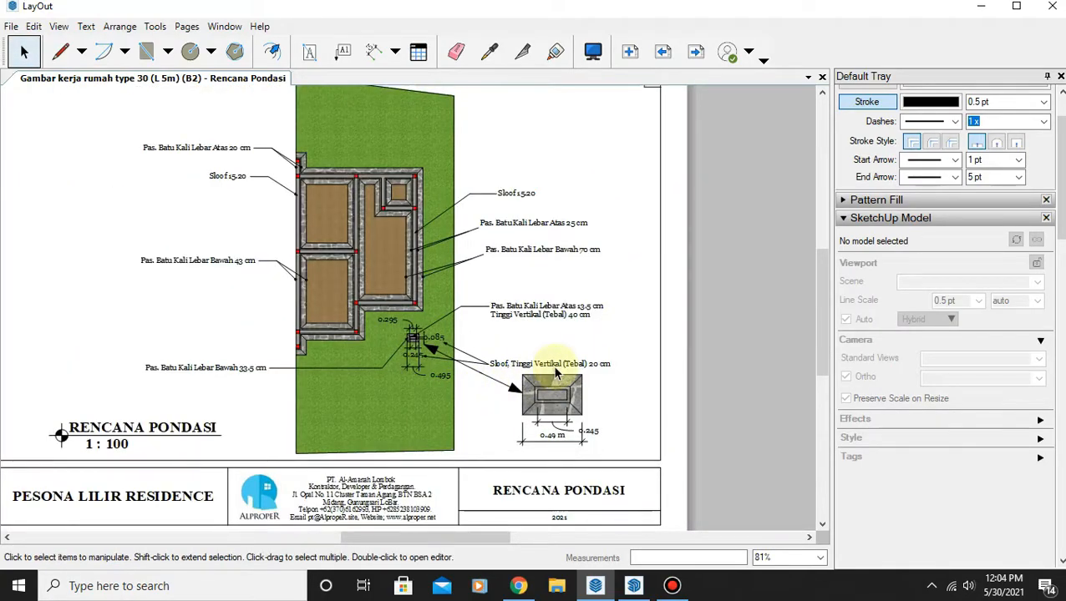
scroll(557, 372, up, 2)
middle_drag(542, 338, 630, 442)
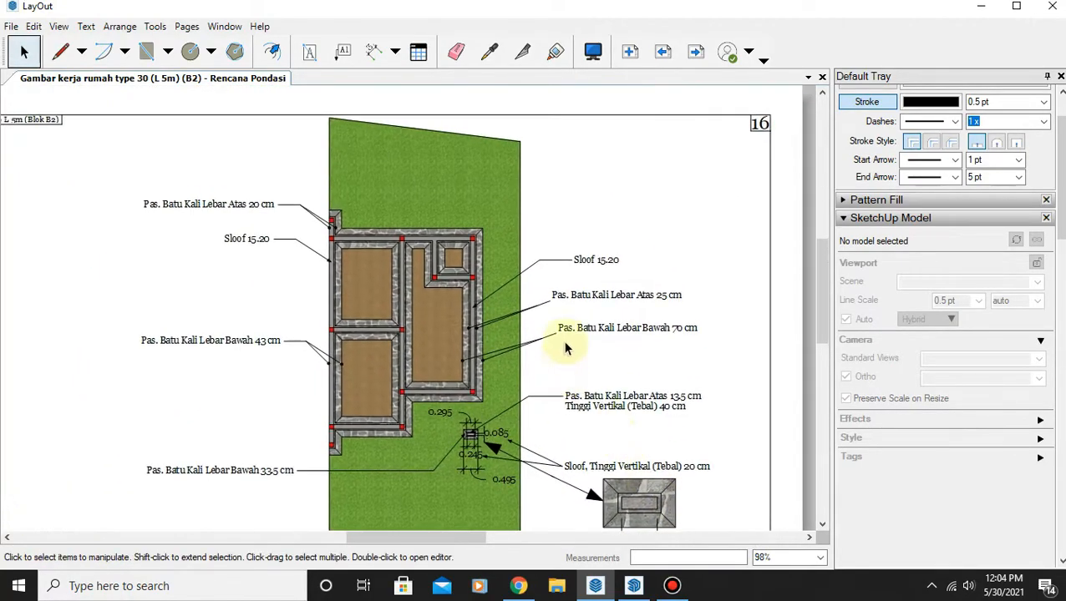
scroll(564, 341, down, 1)
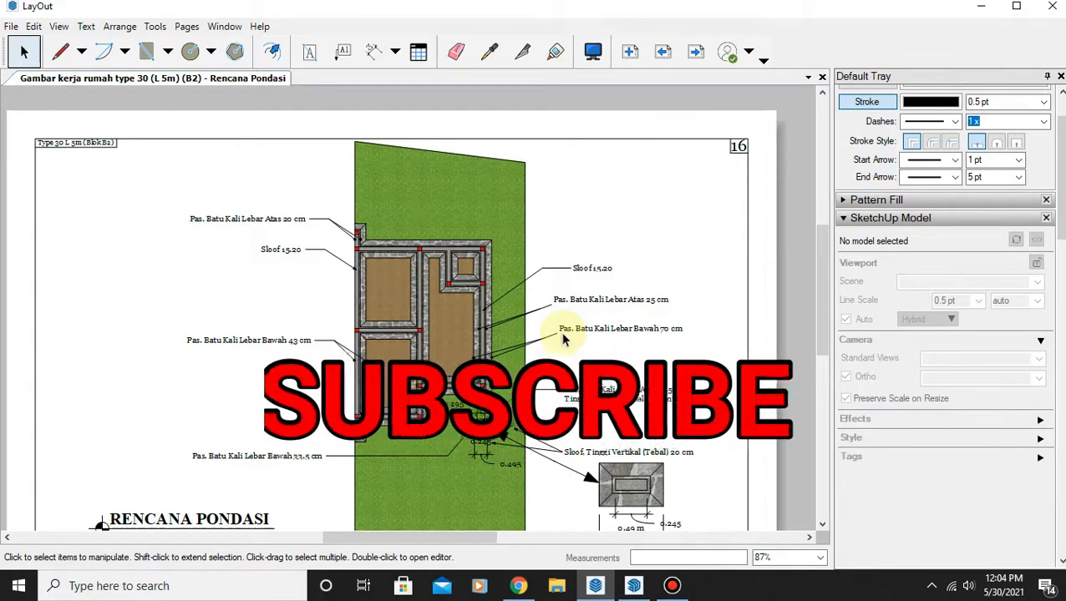
scroll(564, 339, down, 1)
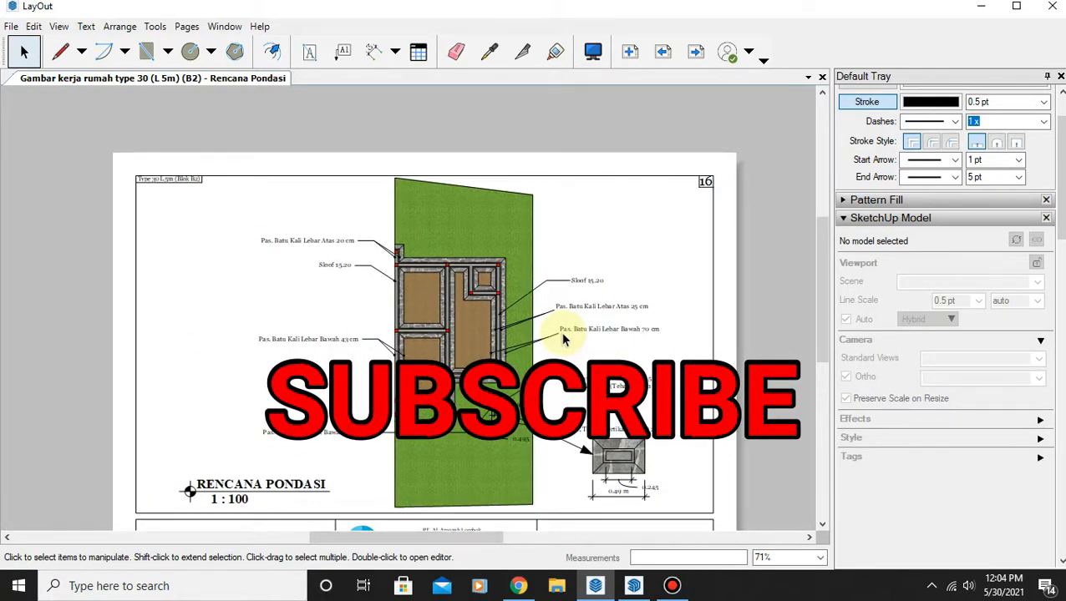